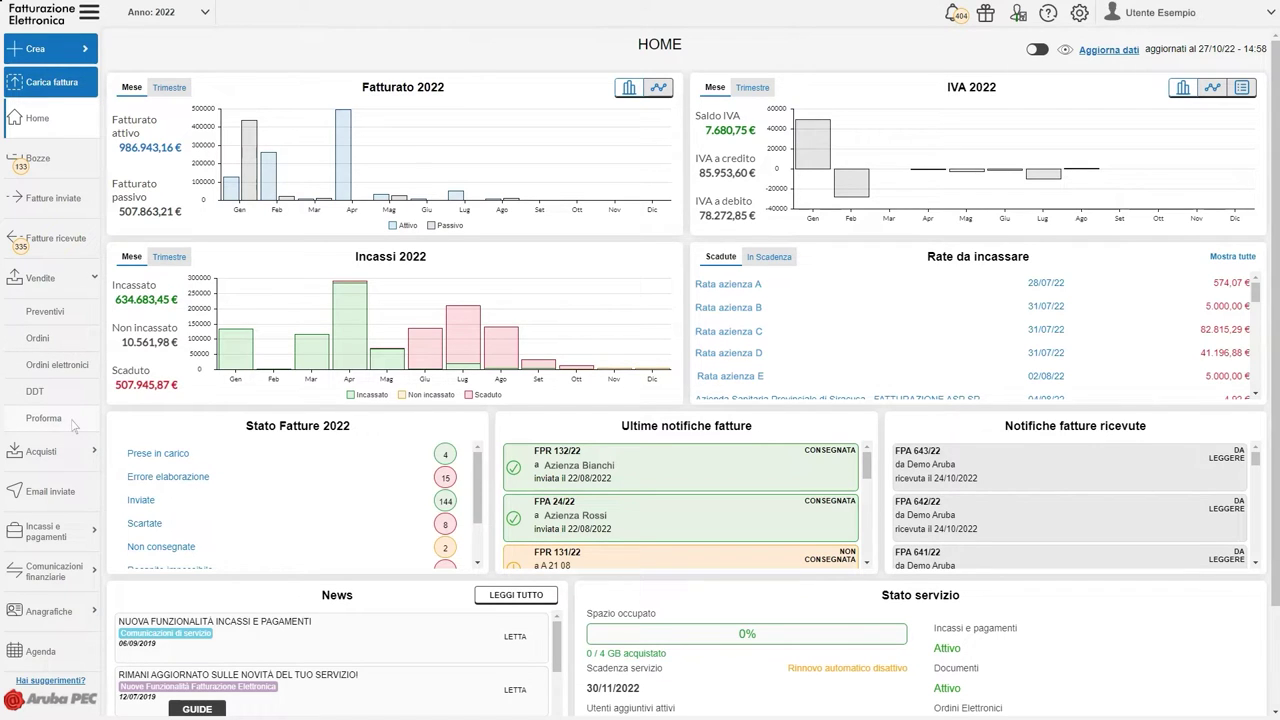
pyautogui.click(93, 281)
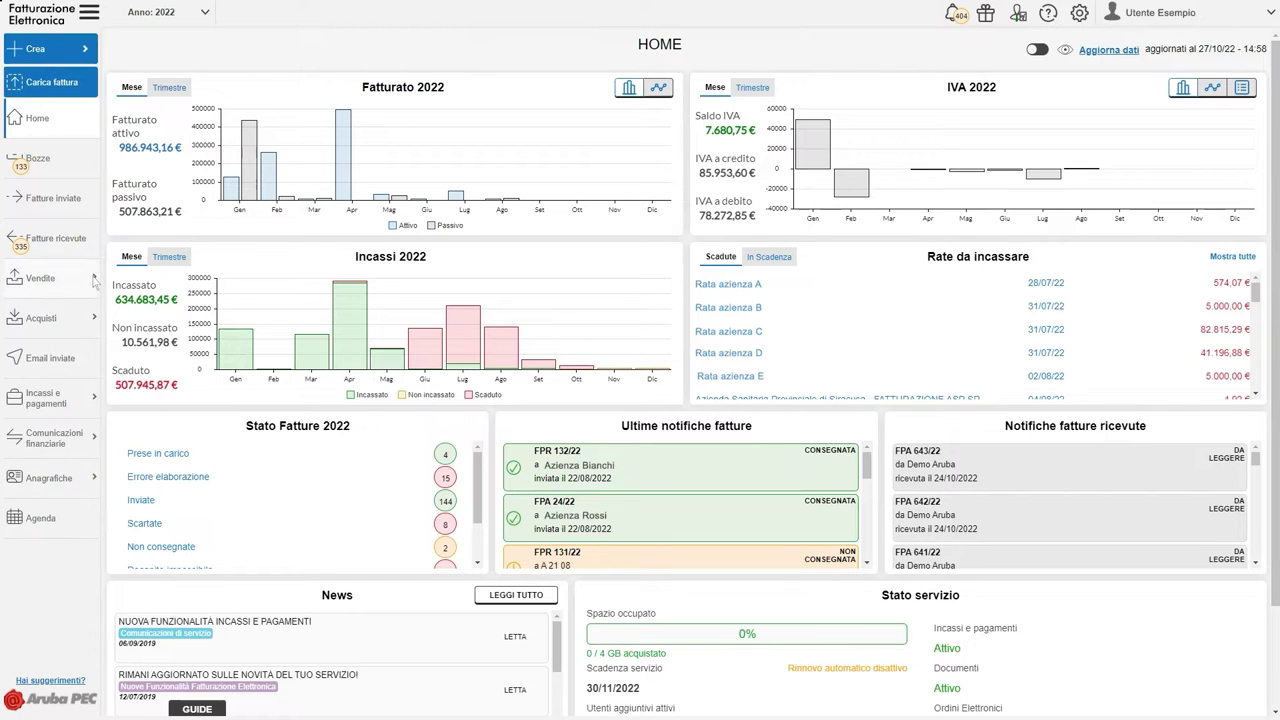
pyautogui.click(94, 319)
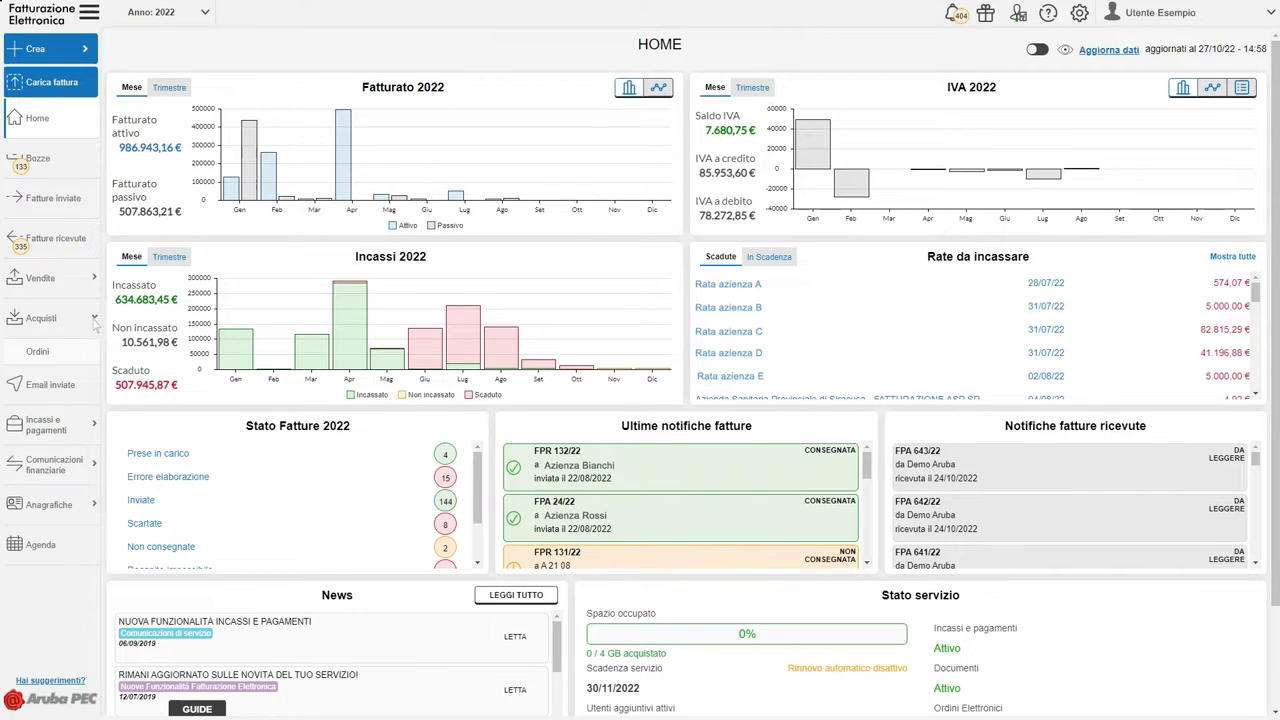
pyautogui.click(95, 318)
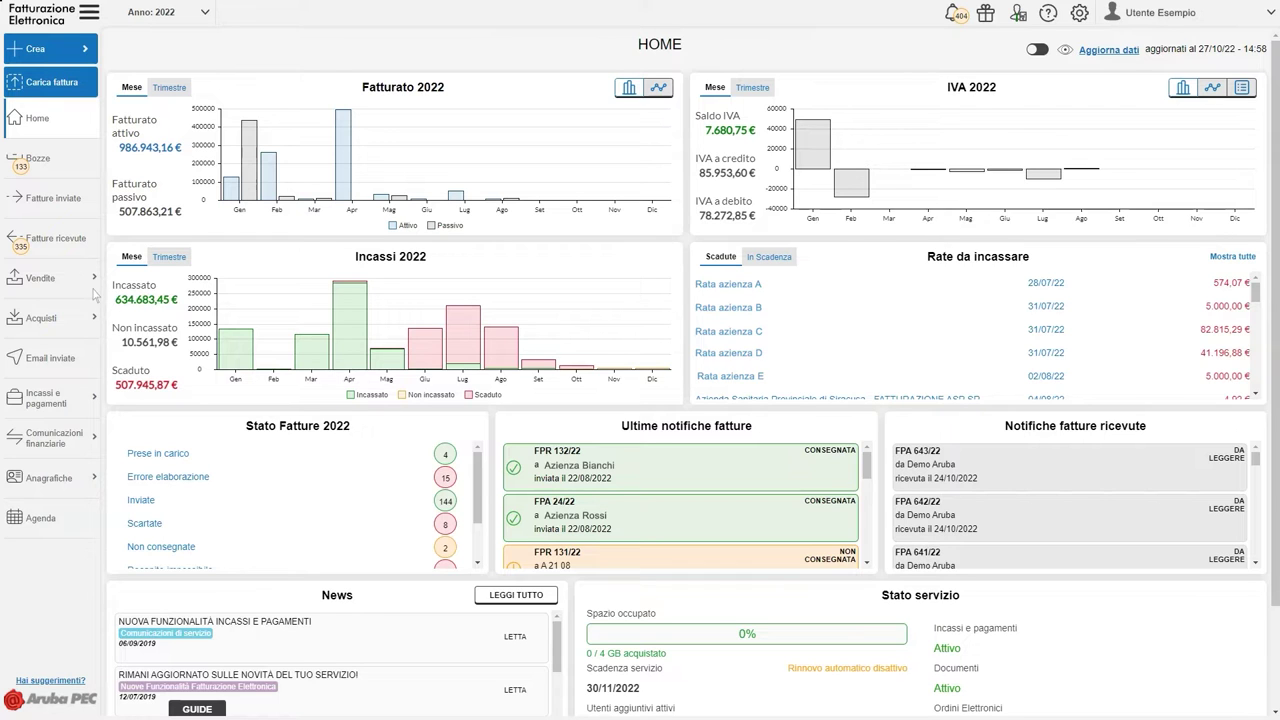
# Open the Preventivi list in the Vendite section and view the diagram explaining how quotes work
pyautogui.click(94, 278)
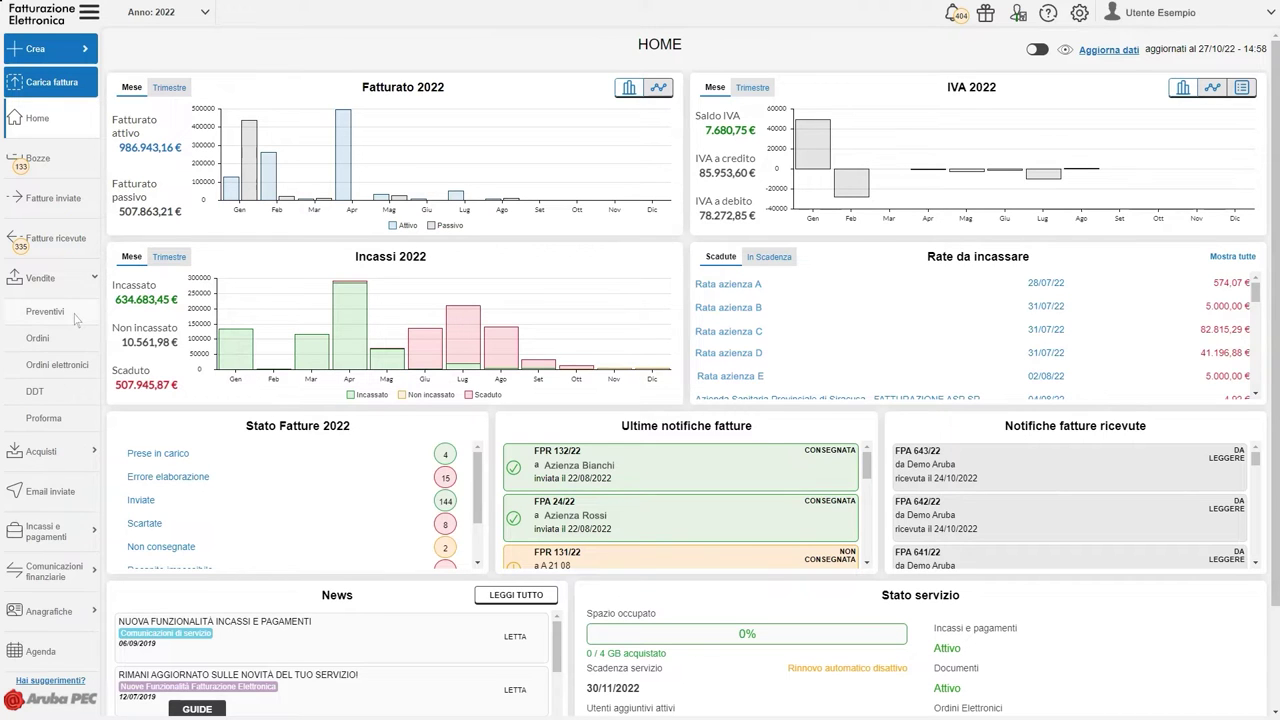
pyautogui.click(75, 317)
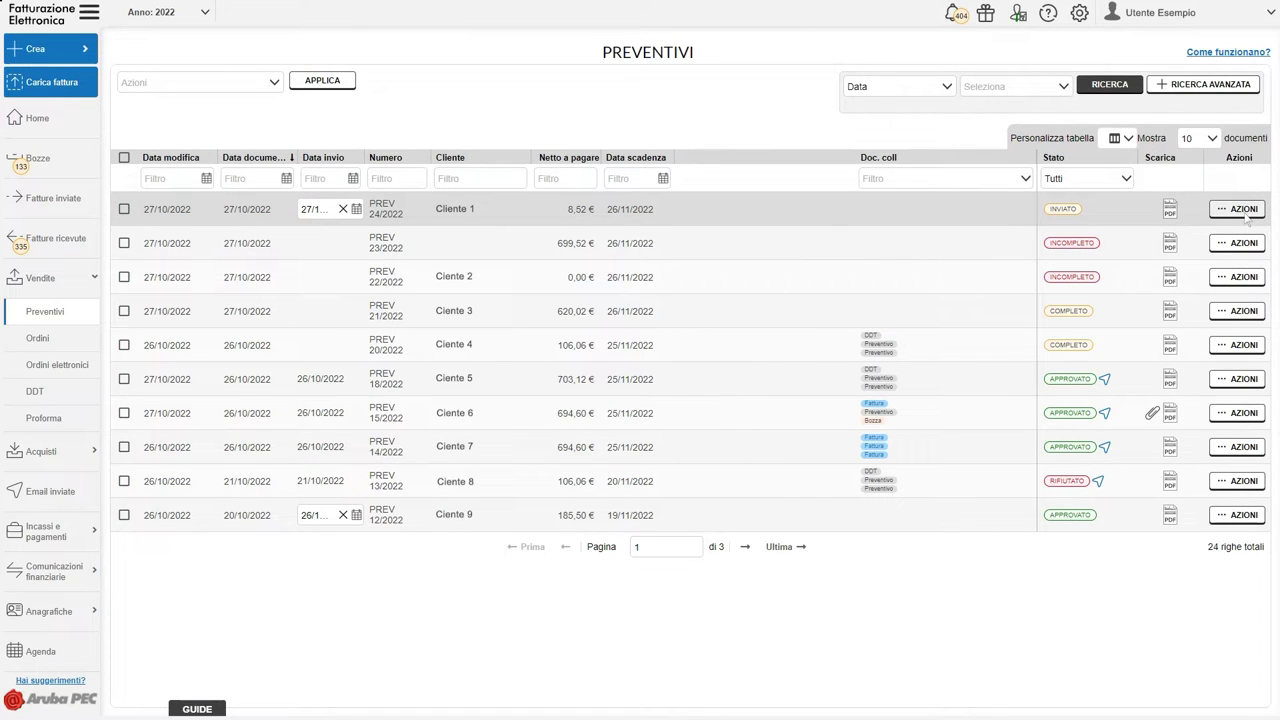
pyautogui.click(1224, 53)
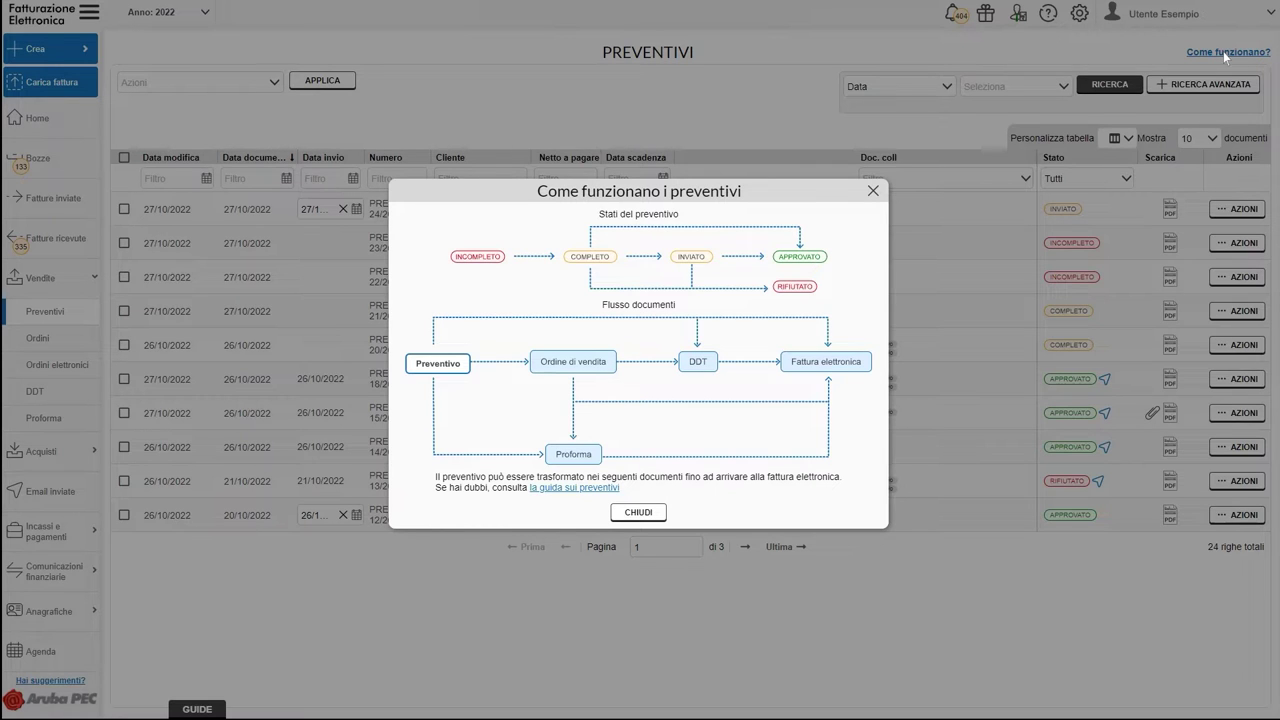
pyautogui.click(873, 190)
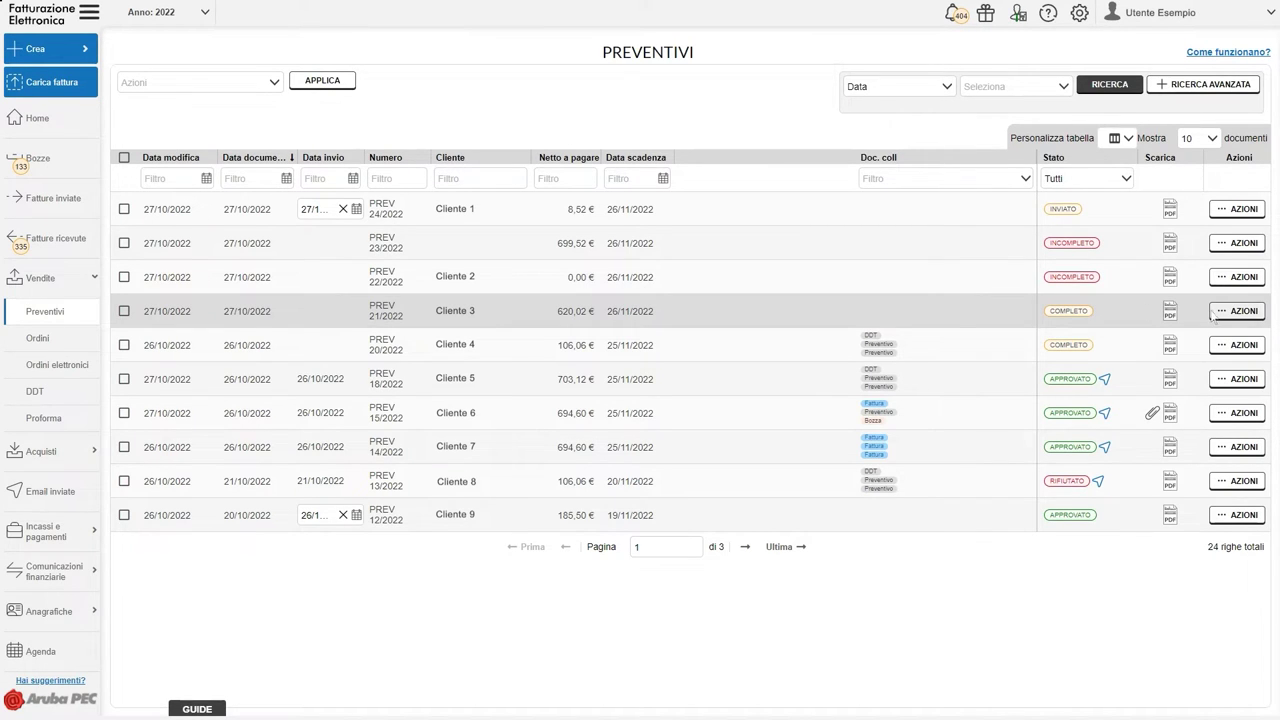
# Change the price of Prodotto 1 in quote PREV 21/2022 to 1300,25 €, save it and return to the Preventivi list
pyautogui.click(1243, 311)
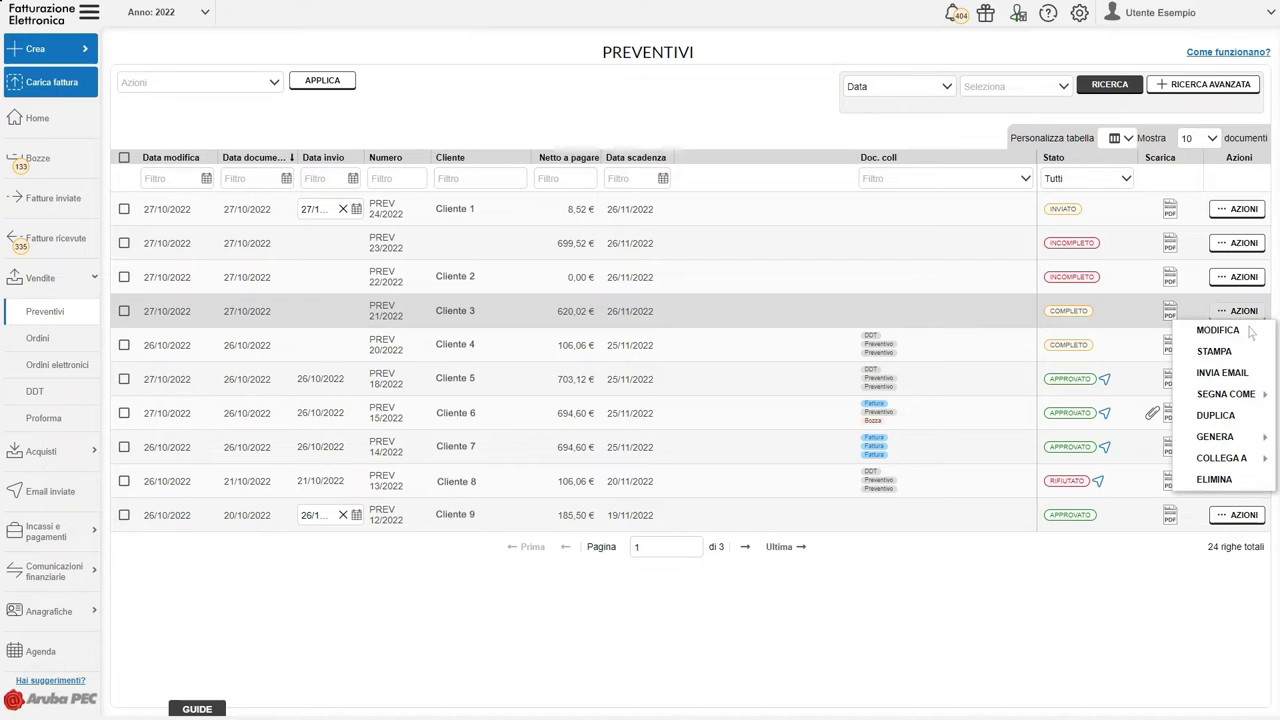
pyautogui.click(1252, 334)
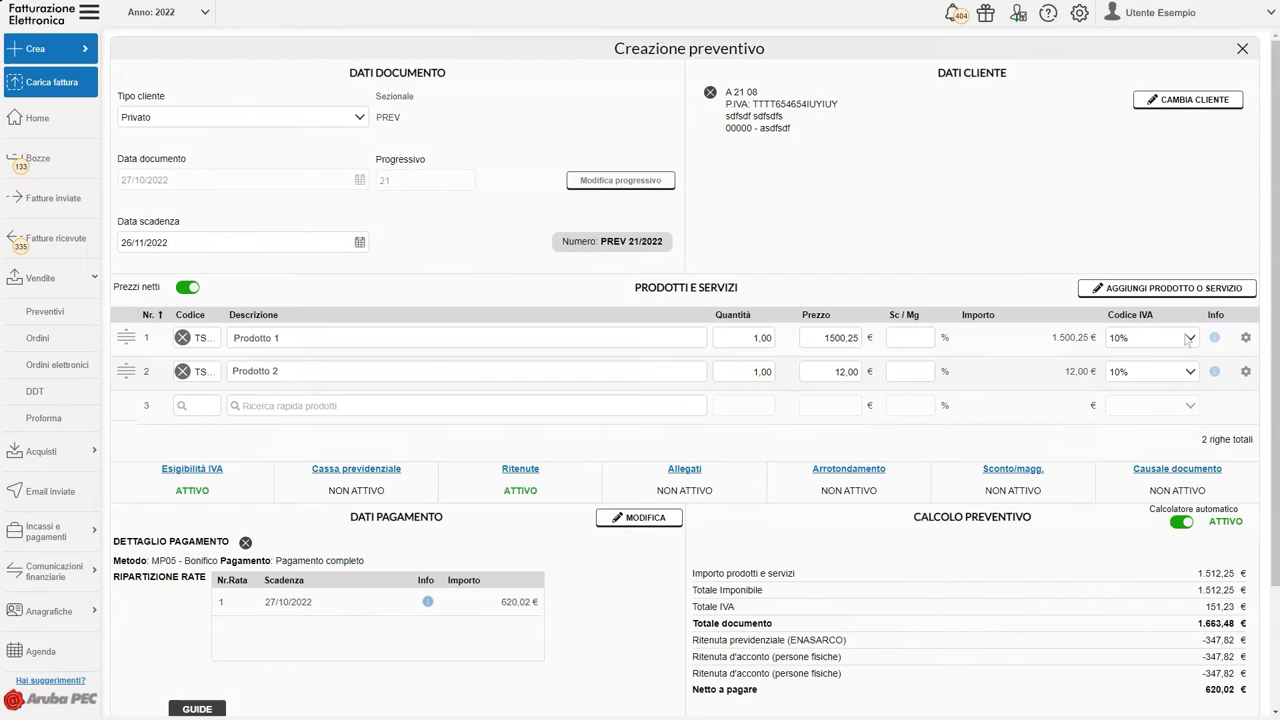
pyautogui.click(817, 343)
pyautogui.hotkey('shift', 'Right')
pyautogui.write('3')
pyautogui.press('Return')
pyautogui.scroll(-3, 1137, 690)
pyautogui.click(1150, 703)
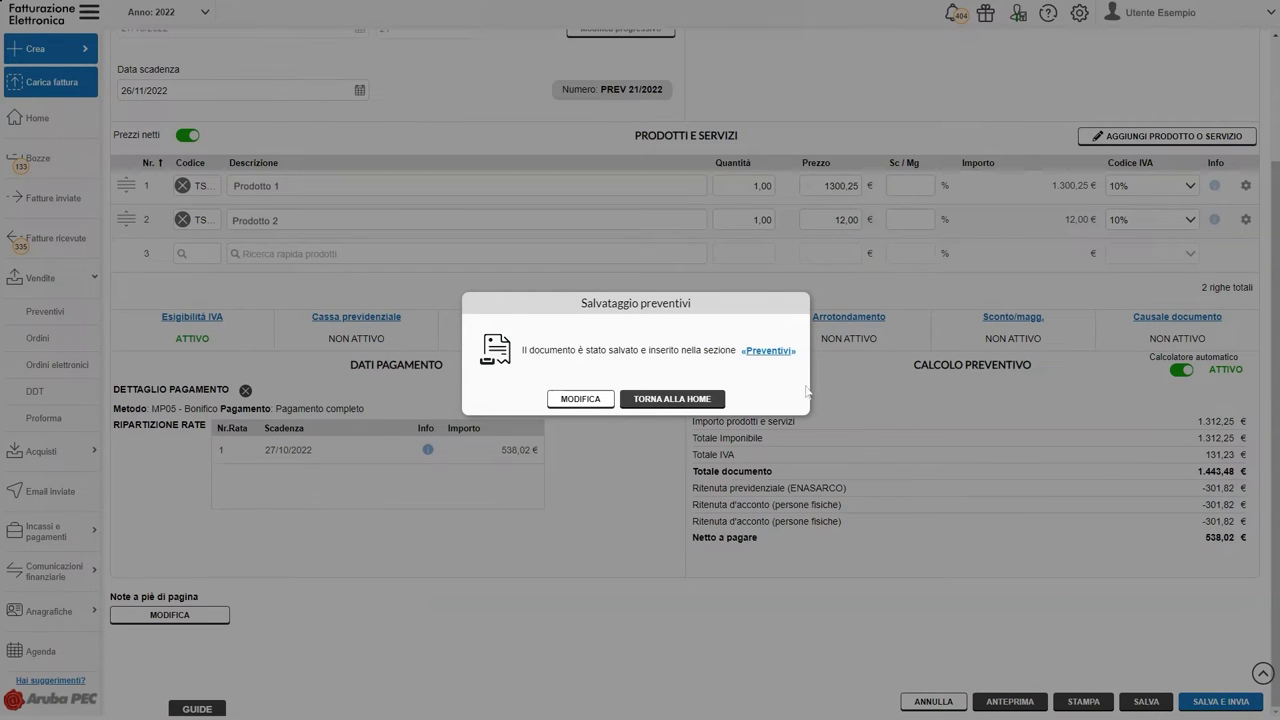
pyautogui.click(772, 351)
pyautogui.click(1238, 243)
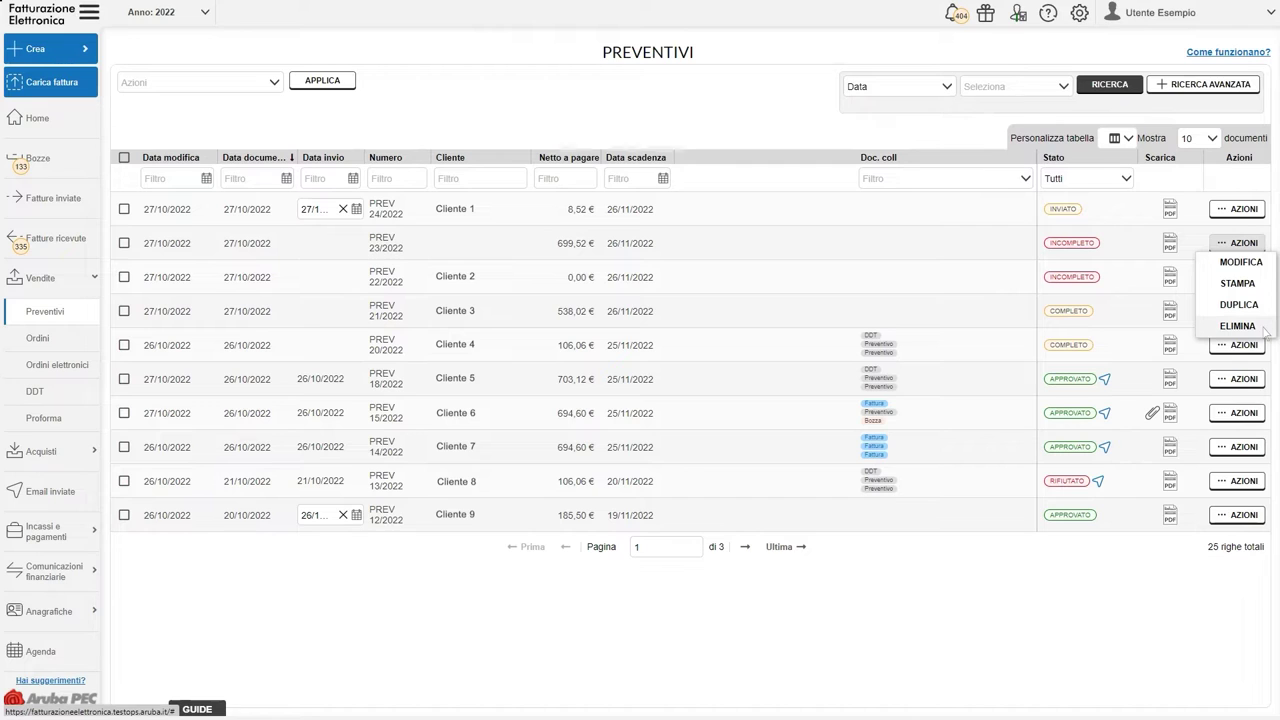
pyautogui.click(1264, 331)
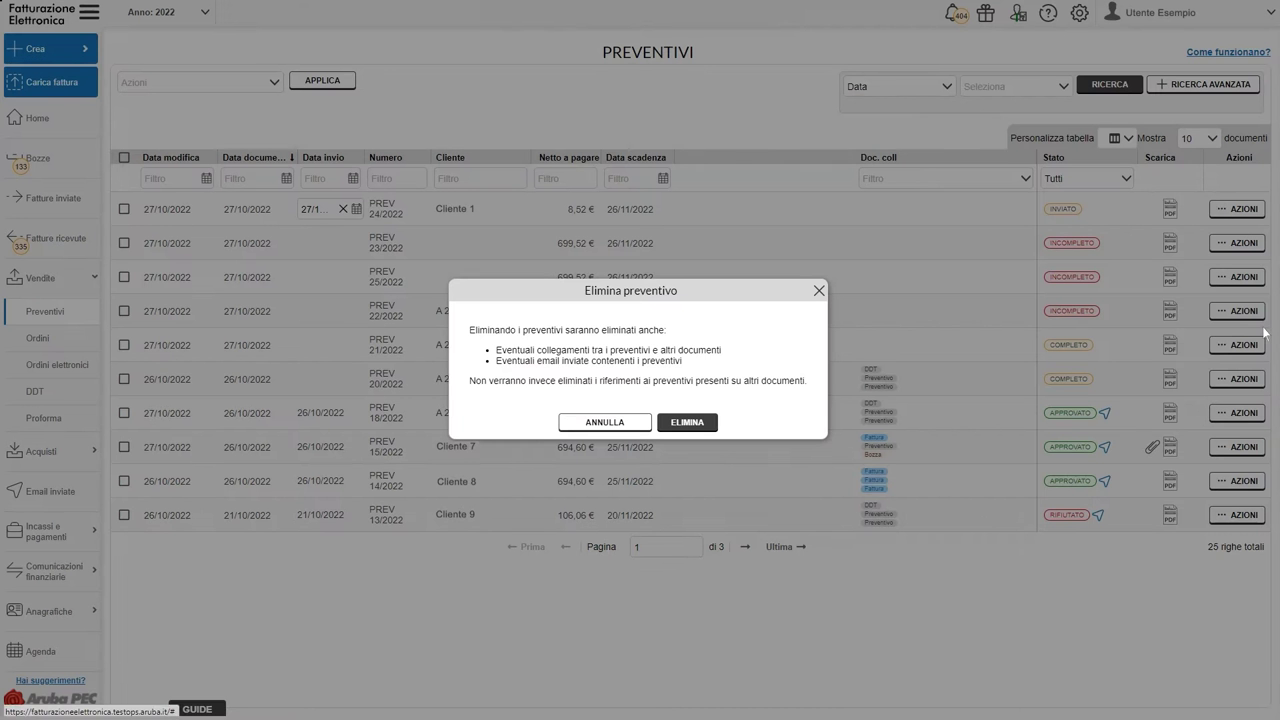
pyautogui.click(604, 422)
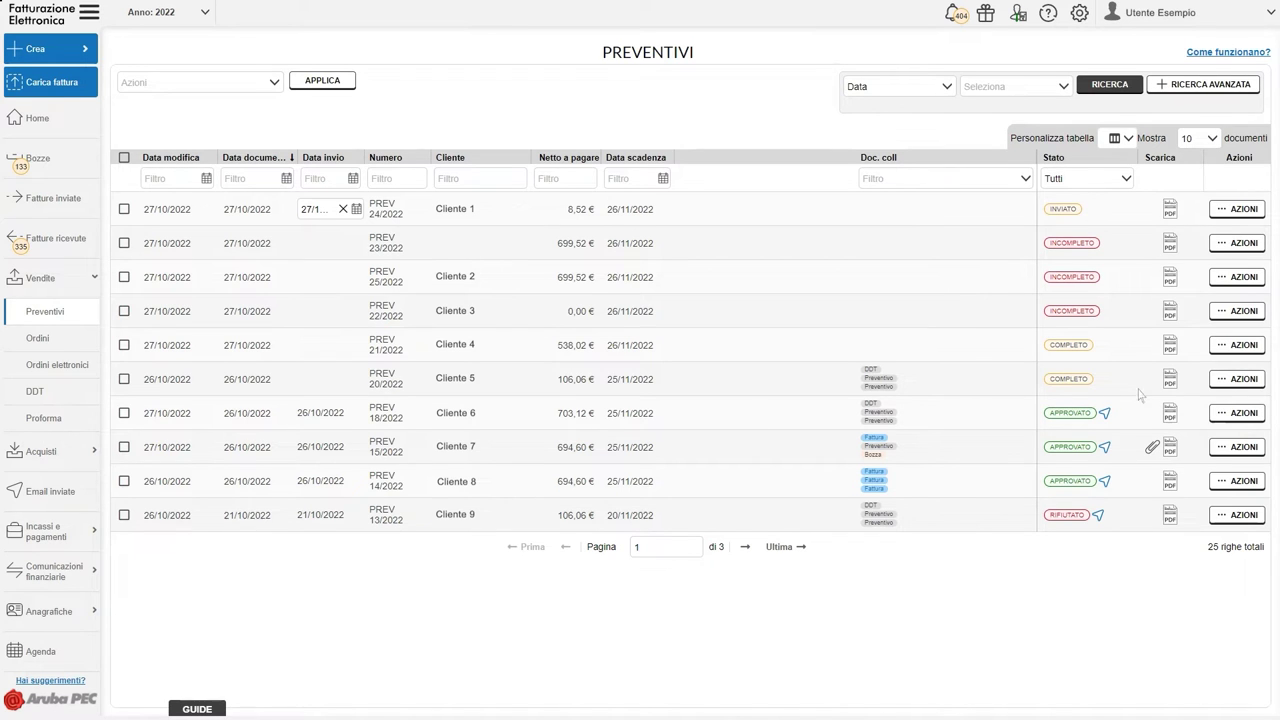
# Open the email sending form for quote PREV 20/2022
pyautogui.click(1242, 380)
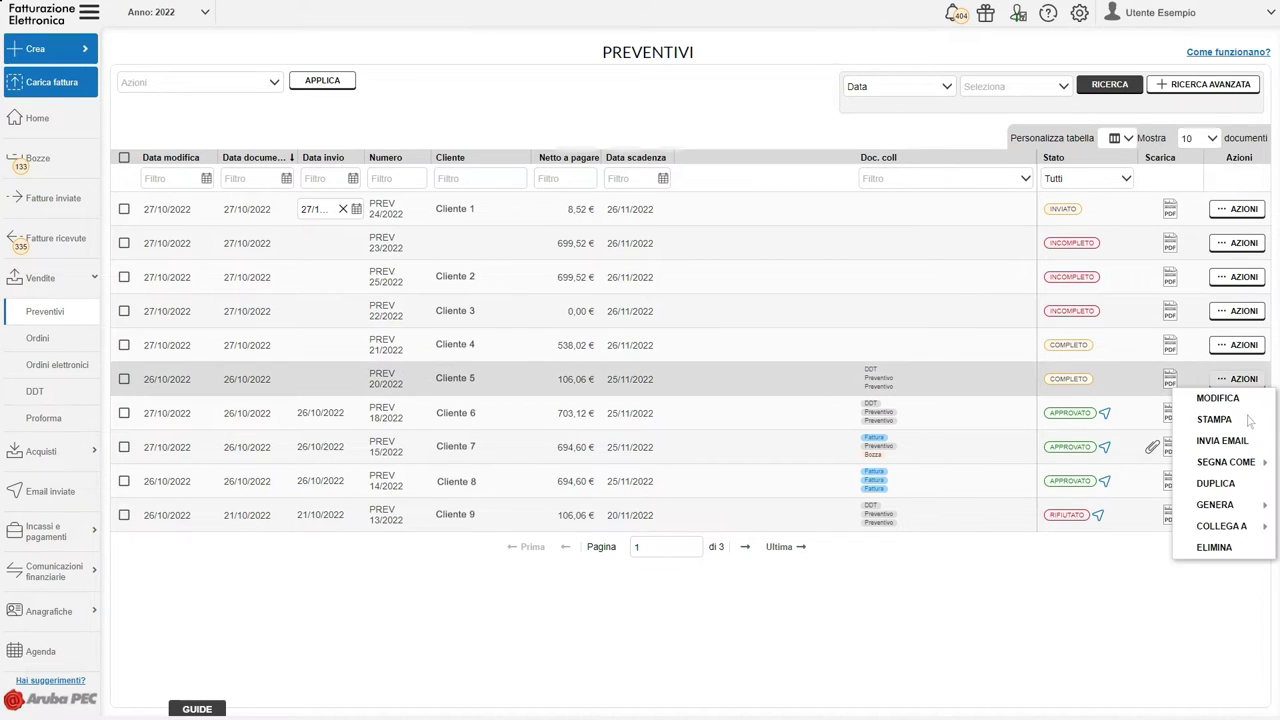
pyautogui.click(1257, 450)
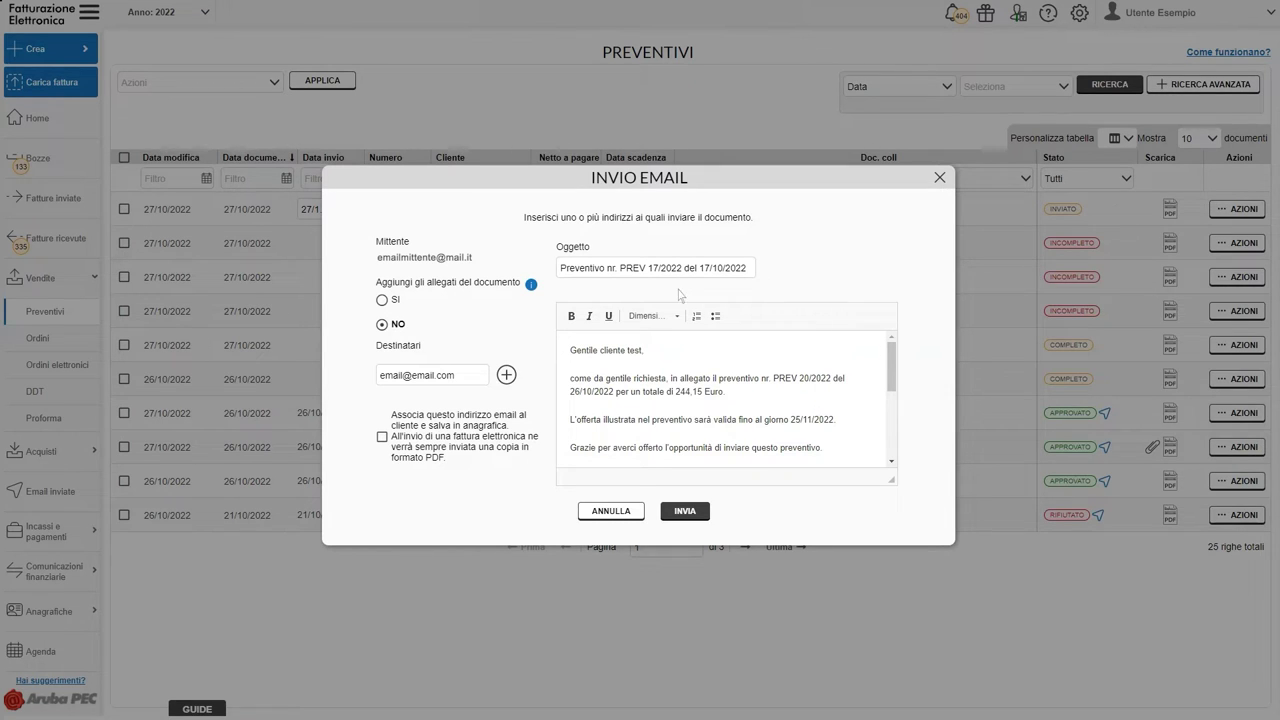
pyautogui.click(507, 375)
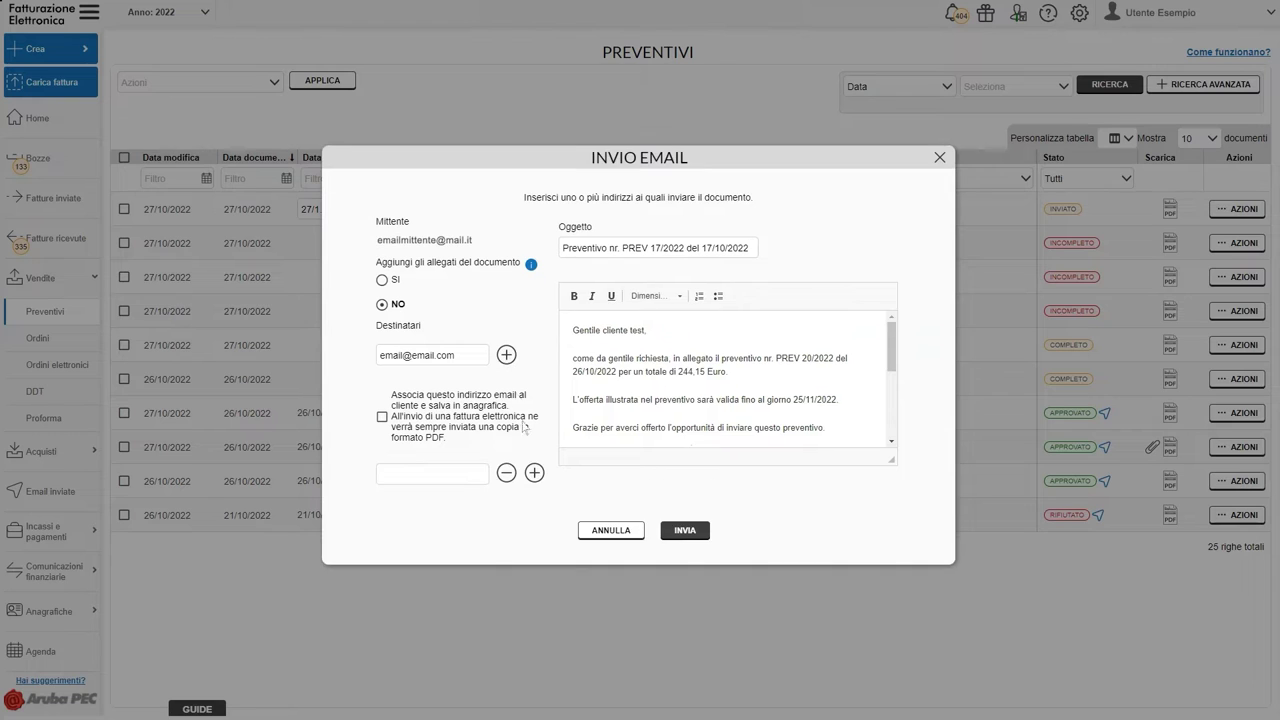
pyautogui.click(534, 473)
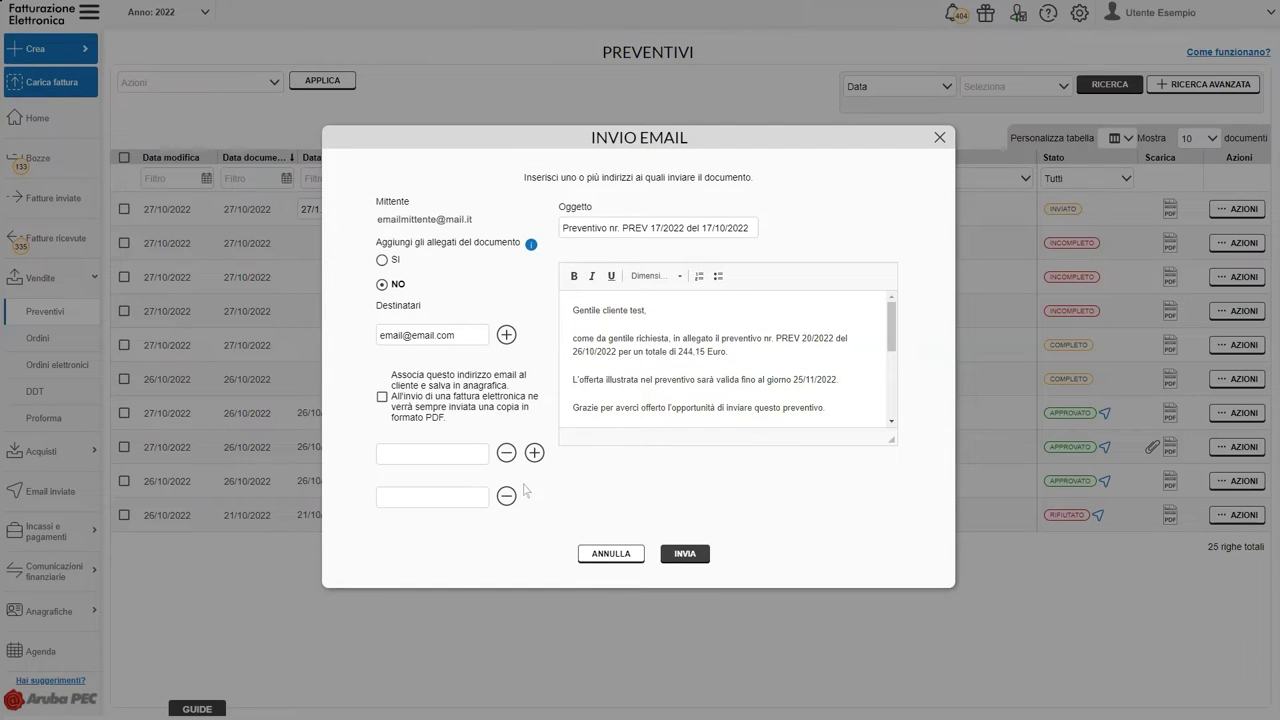
pyautogui.click(507, 497)
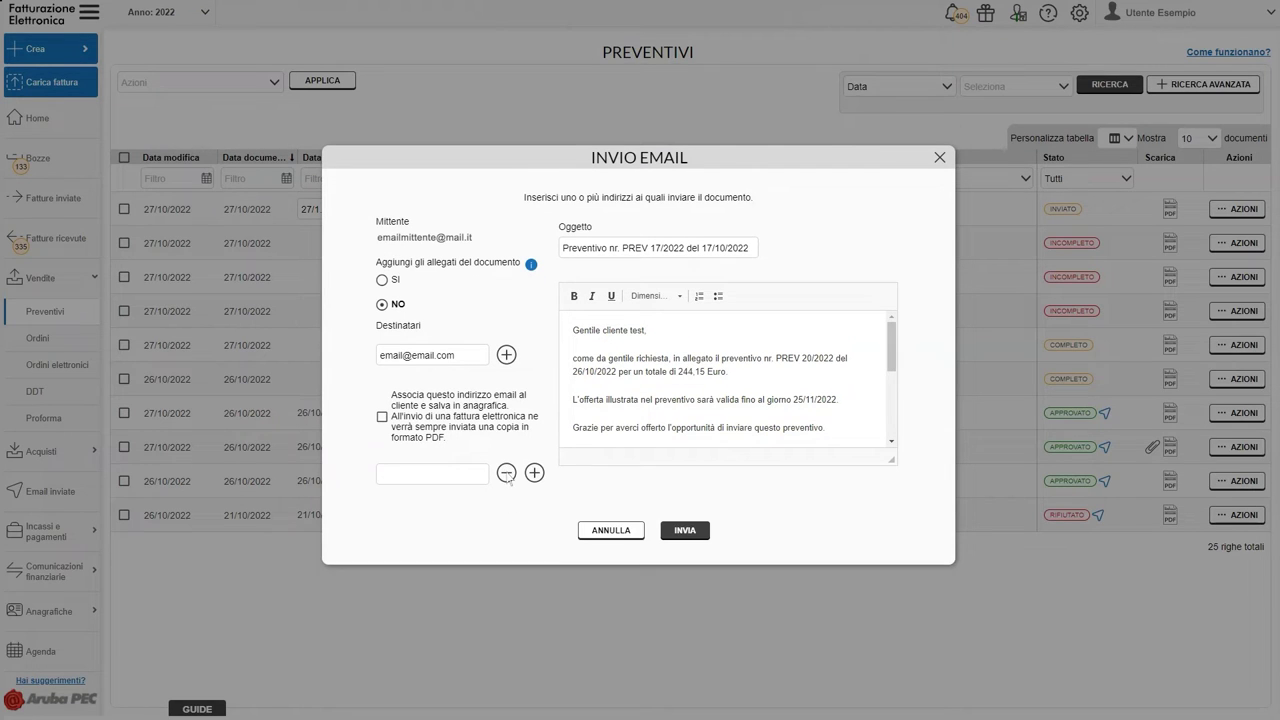
pyautogui.click(506, 474)
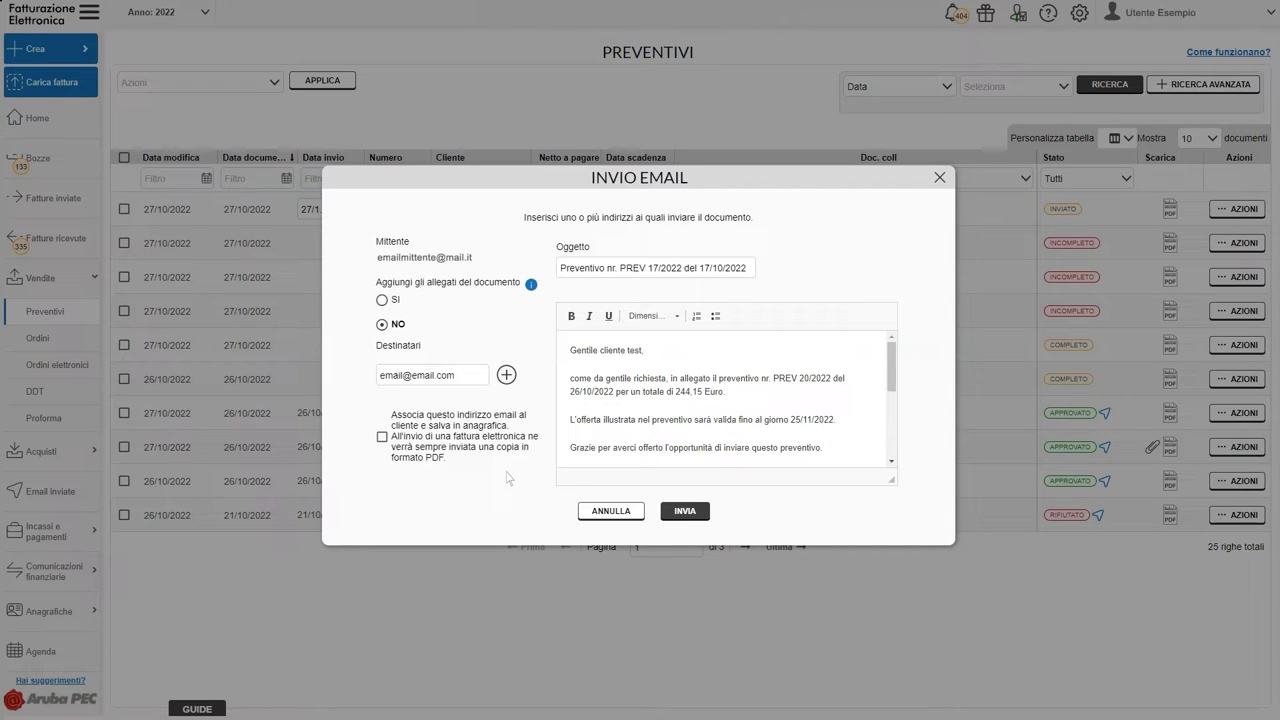
# Send the quote email to the prefilled recipient without the document attachments and dismiss the confirmation
pyautogui.click(686, 512)
pyautogui.click(642, 397)
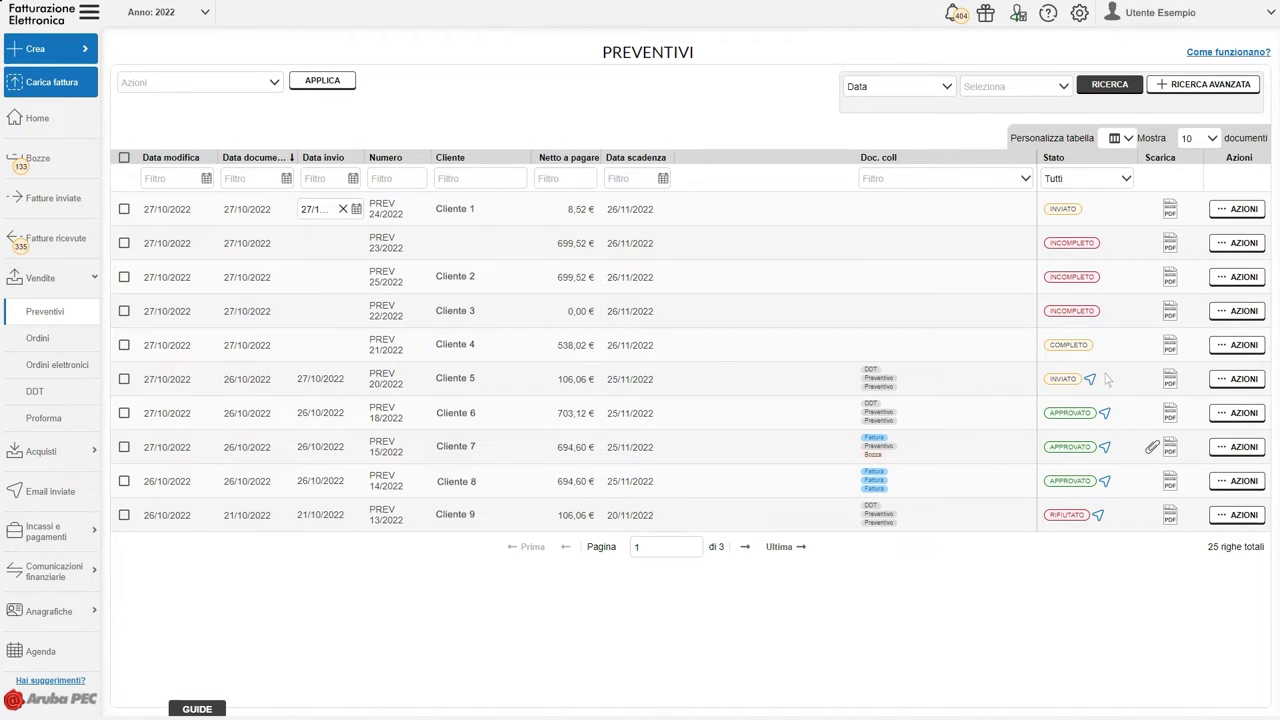
# Mark quote PREV 21/2022 as Inviato with sending date 27/10/2022
pyautogui.click(1245, 349)
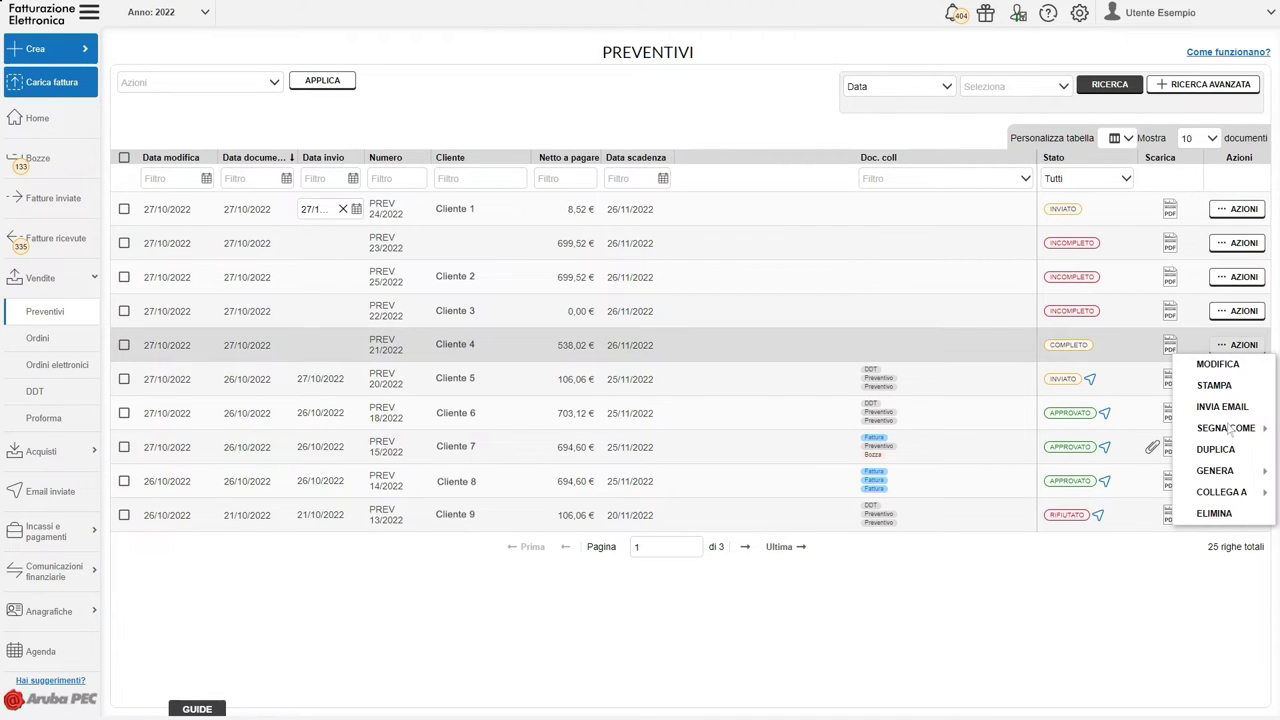
pyautogui.moveTo(1230, 428)
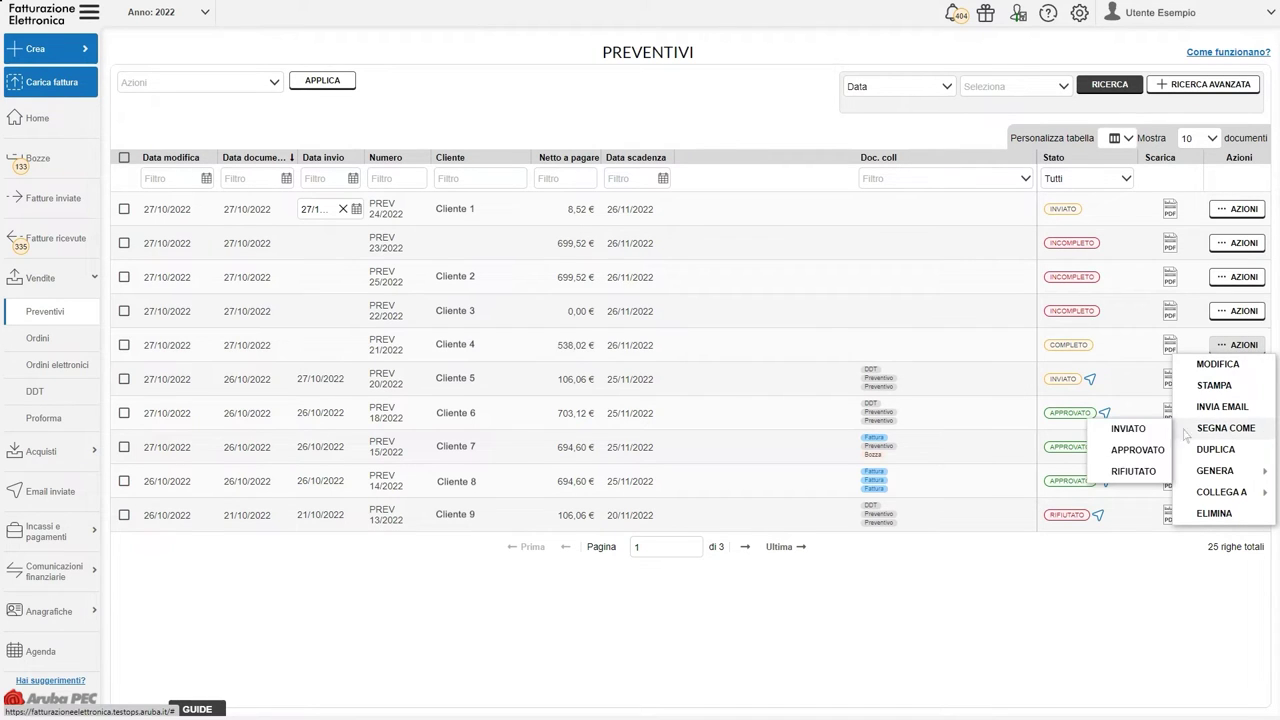
pyautogui.click(1129, 429)
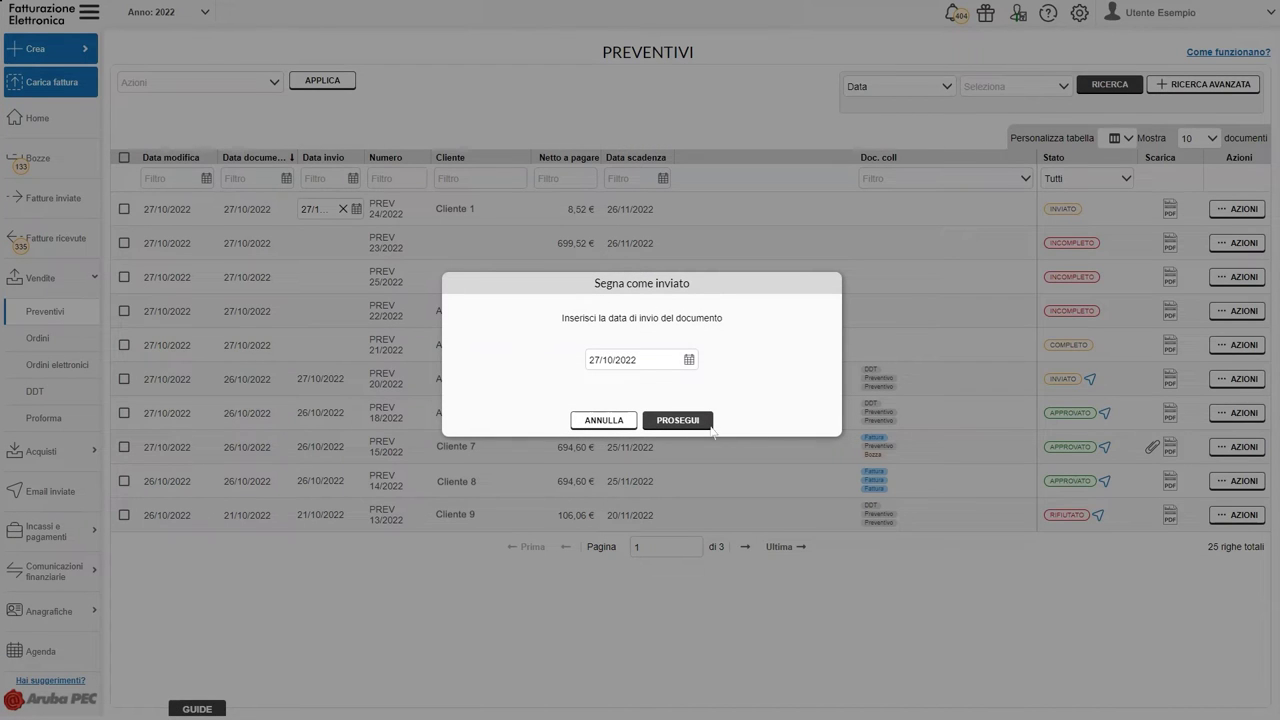
pyautogui.click(678, 420)
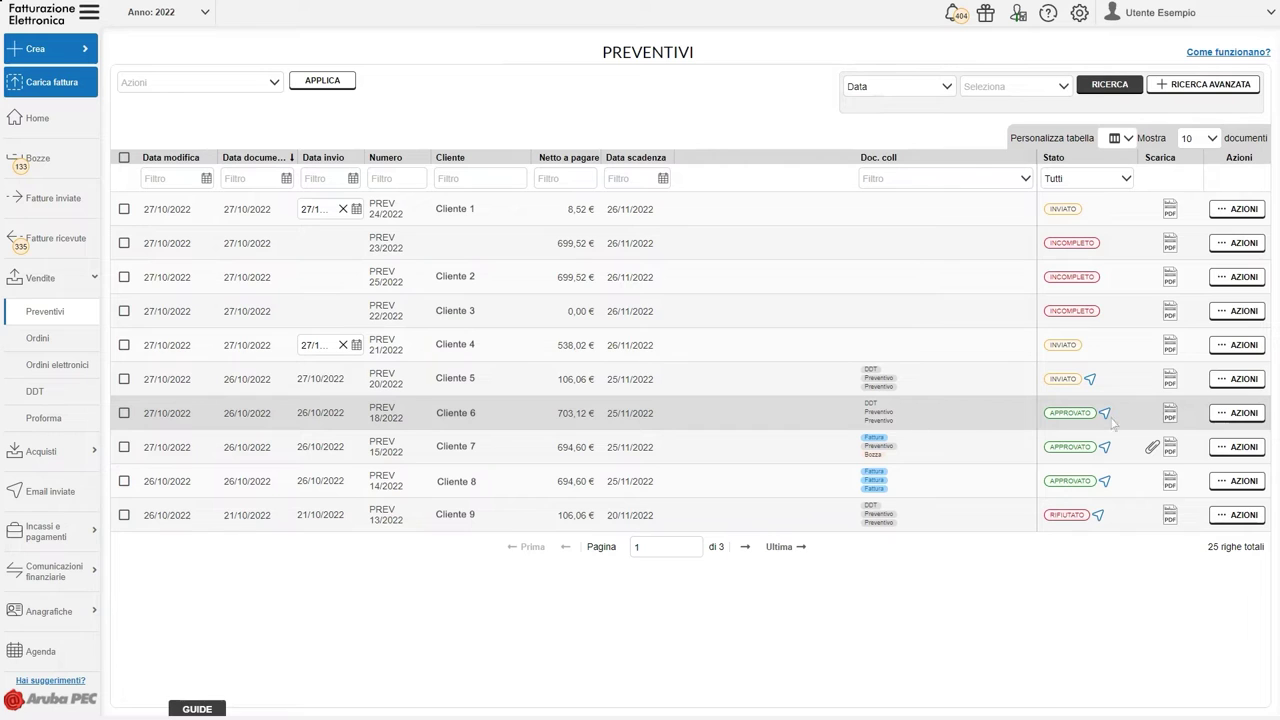
# Try to mark the approved quote PREV 18/2022 as Rifiutato
pyautogui.click(1240, 413)
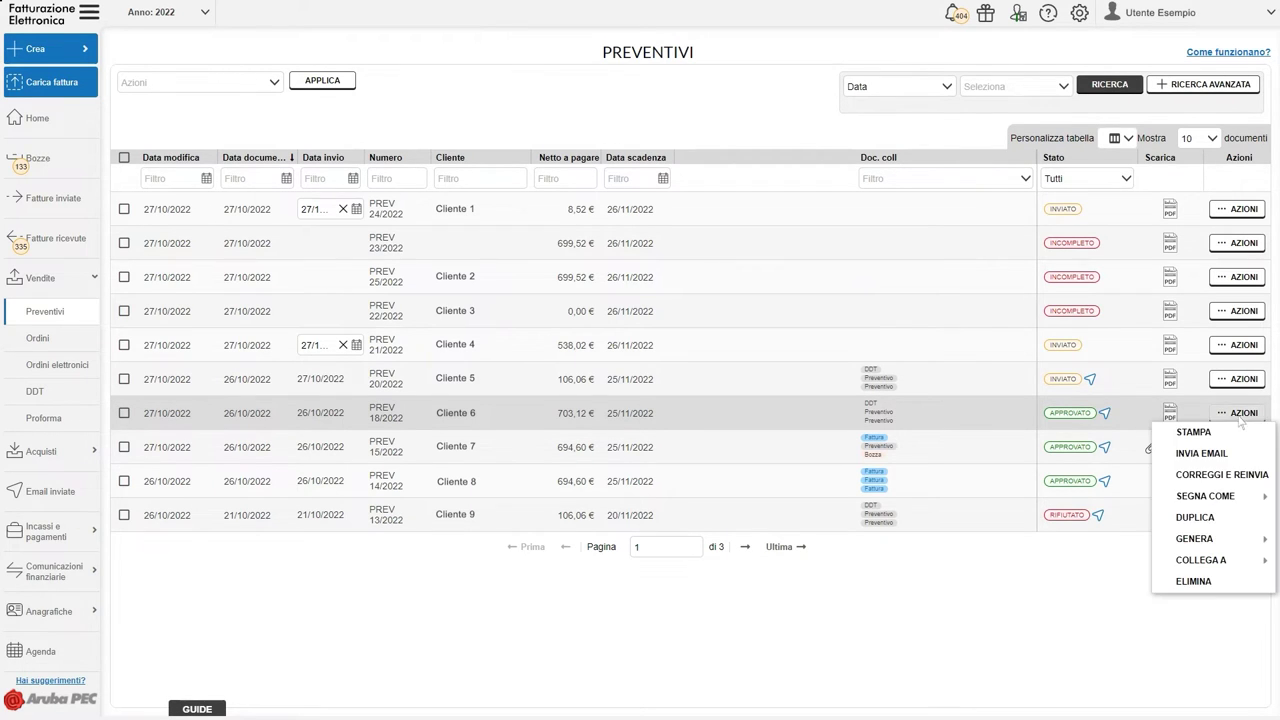
pyautogui.moveTo(1205, 496)
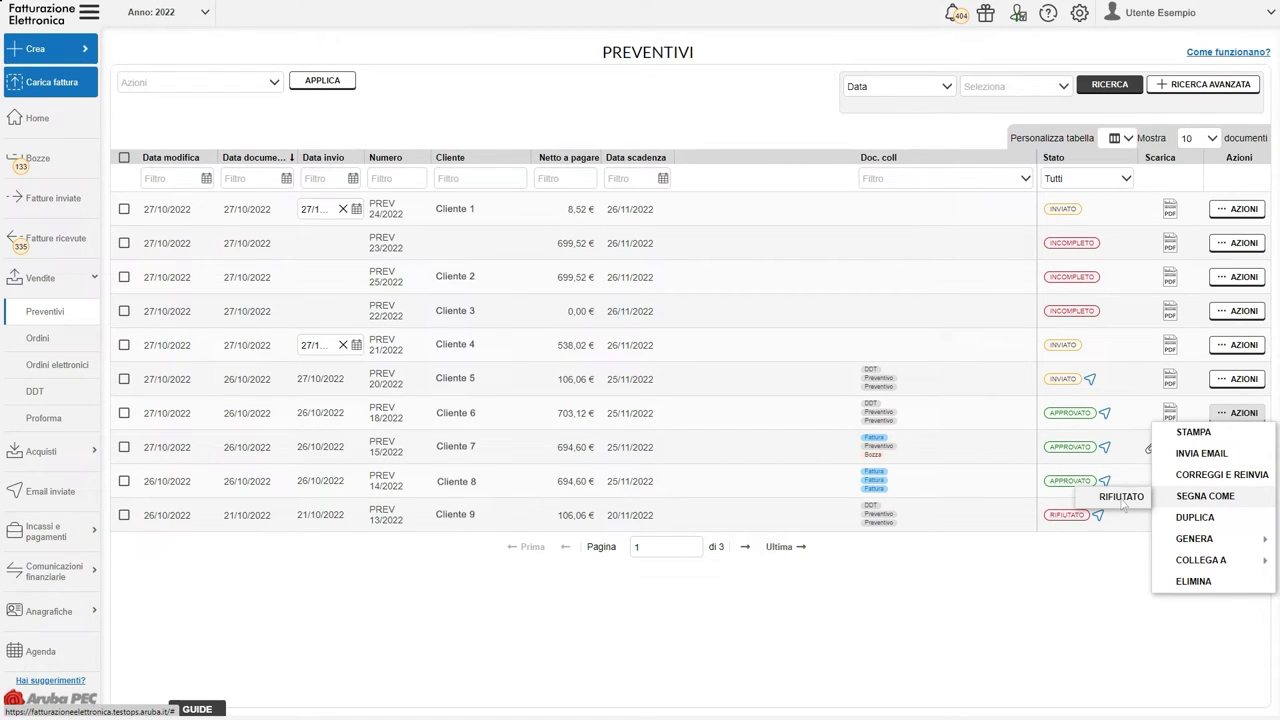
pyautogui.click(1123, 502)
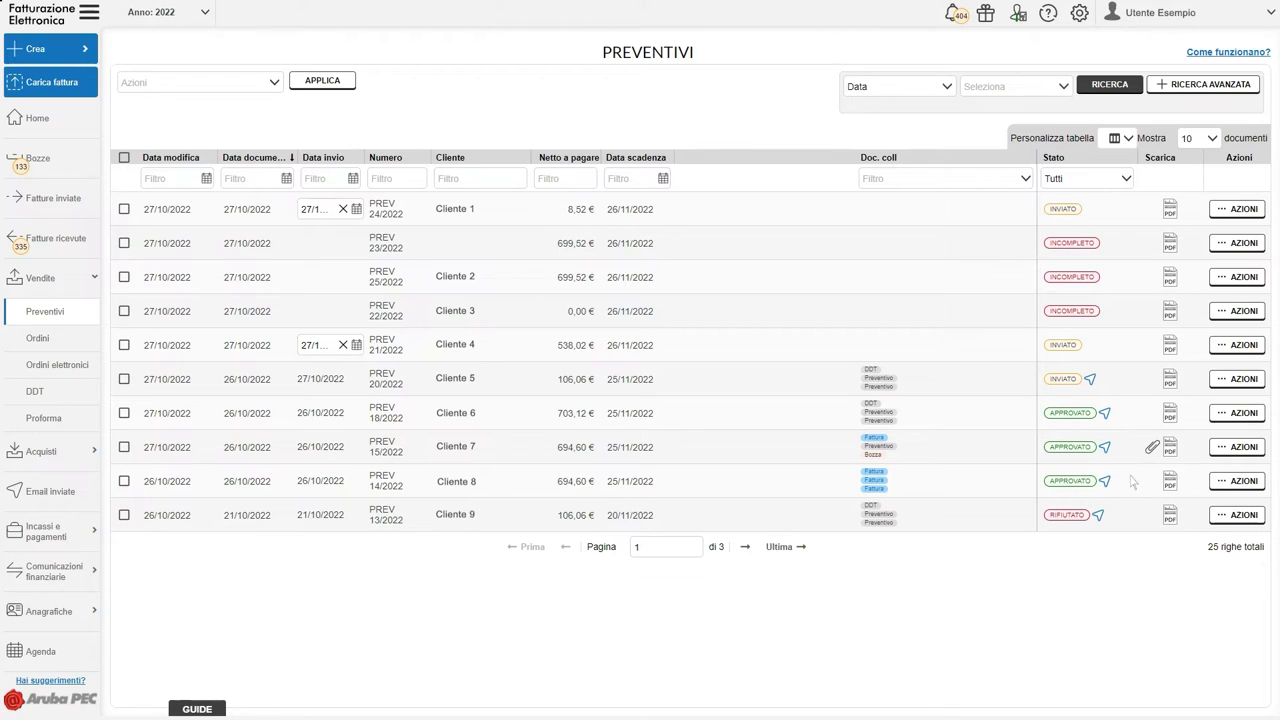
# Create a replacement for quote PREV 24/2022 using Correggi e reinvia
pyautogui.click(1240, 212)
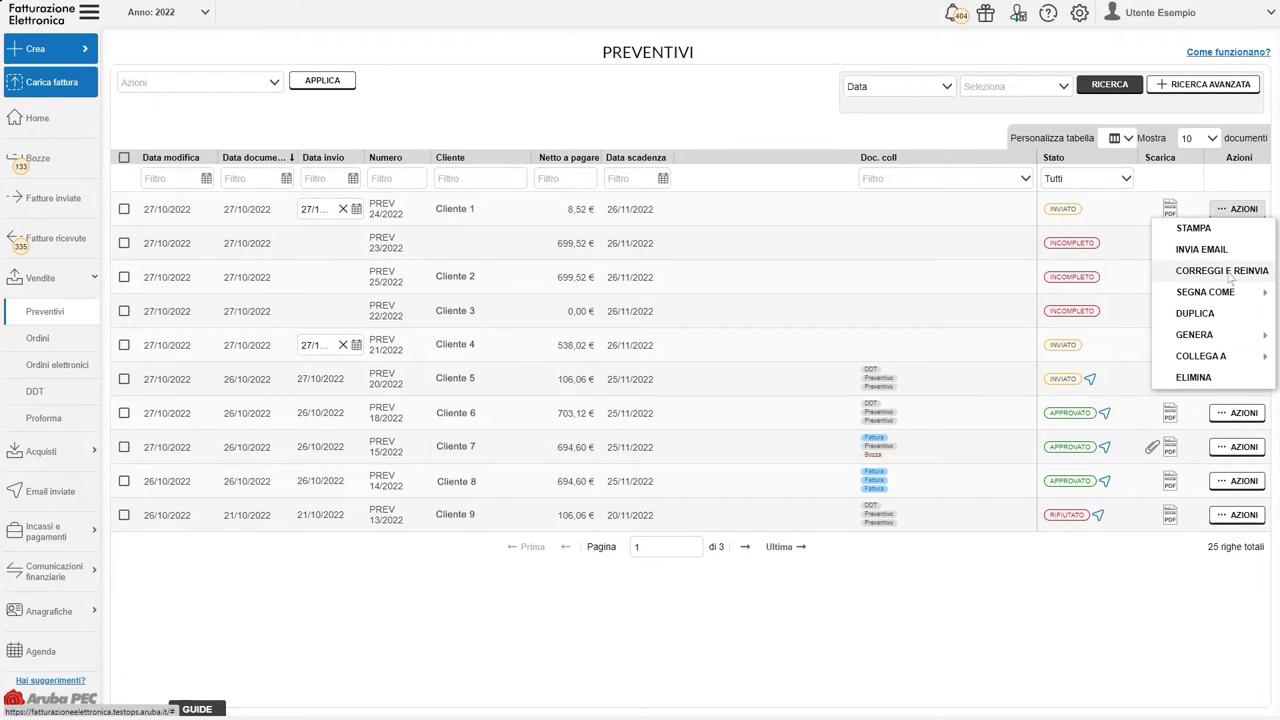
pyautogui.click(1222, 271)
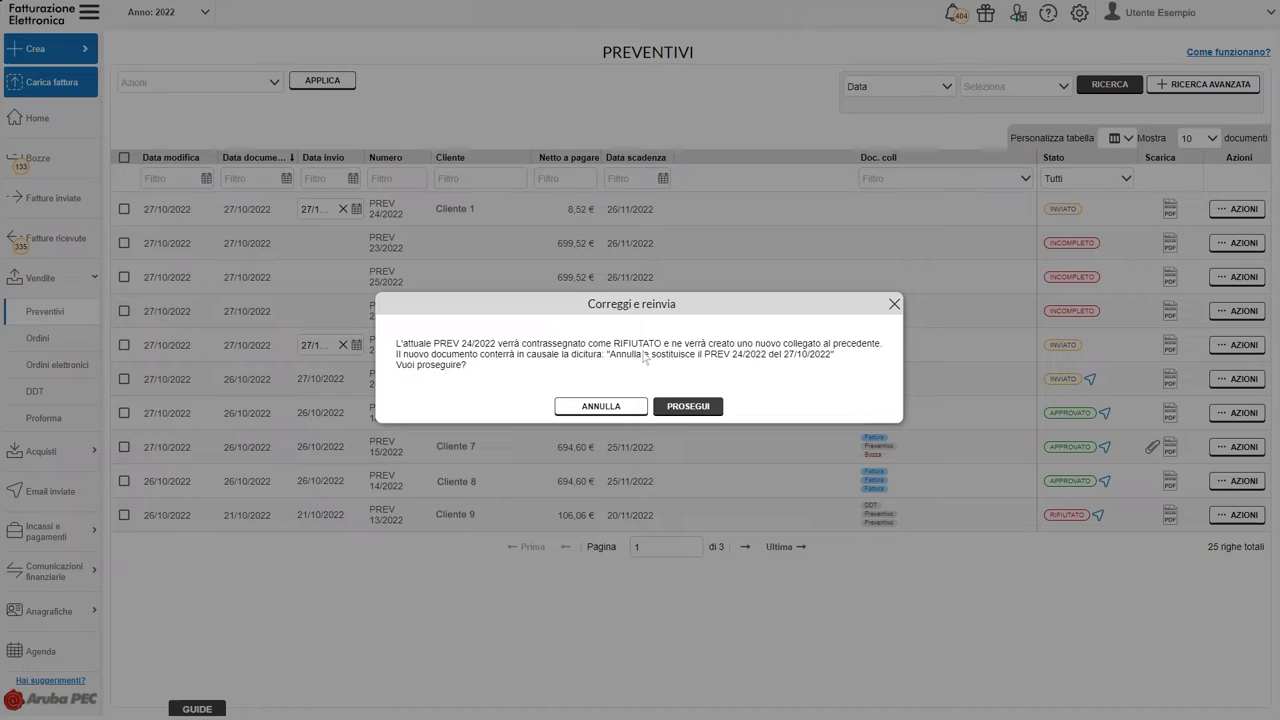
pyautogui.click(688, 407)
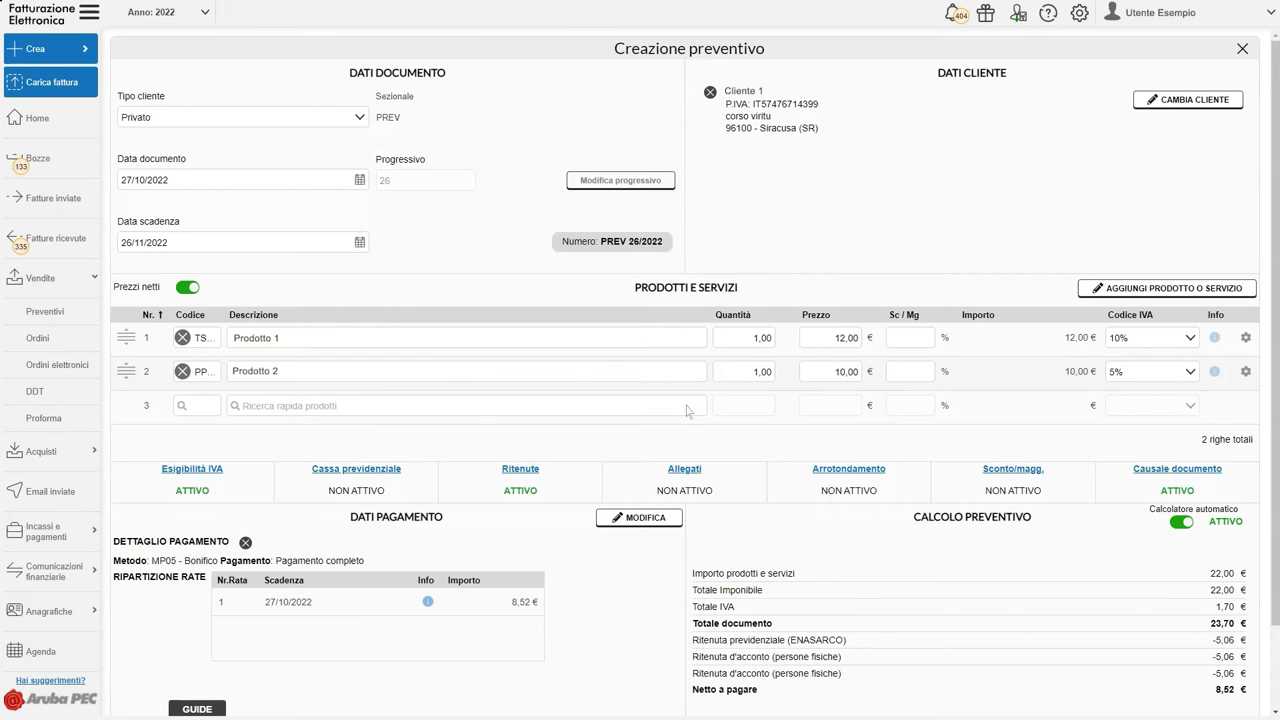
# Check the replacement quote's document reason without changing it, save the quote and return to the Preventivi list
pyautogui.click(1177, 469)
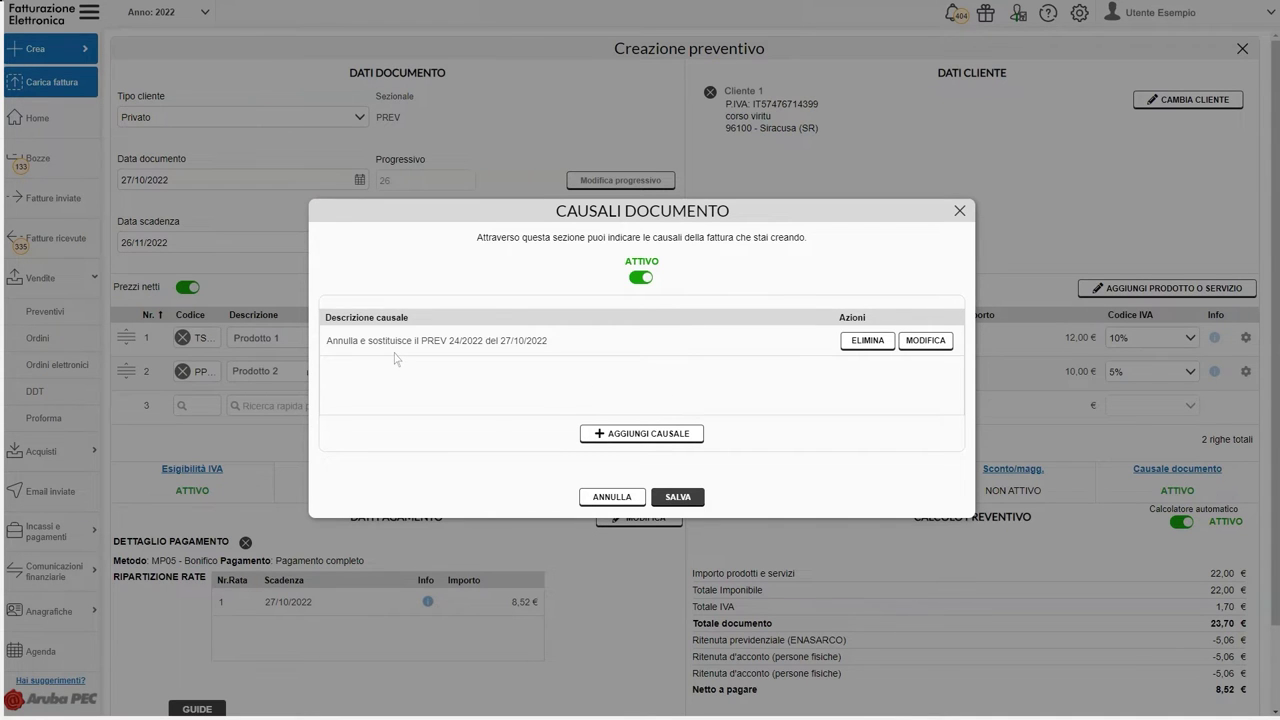
pyautogui.click(612, 497)
pyautogui.scroll(-1, 1000, 640)
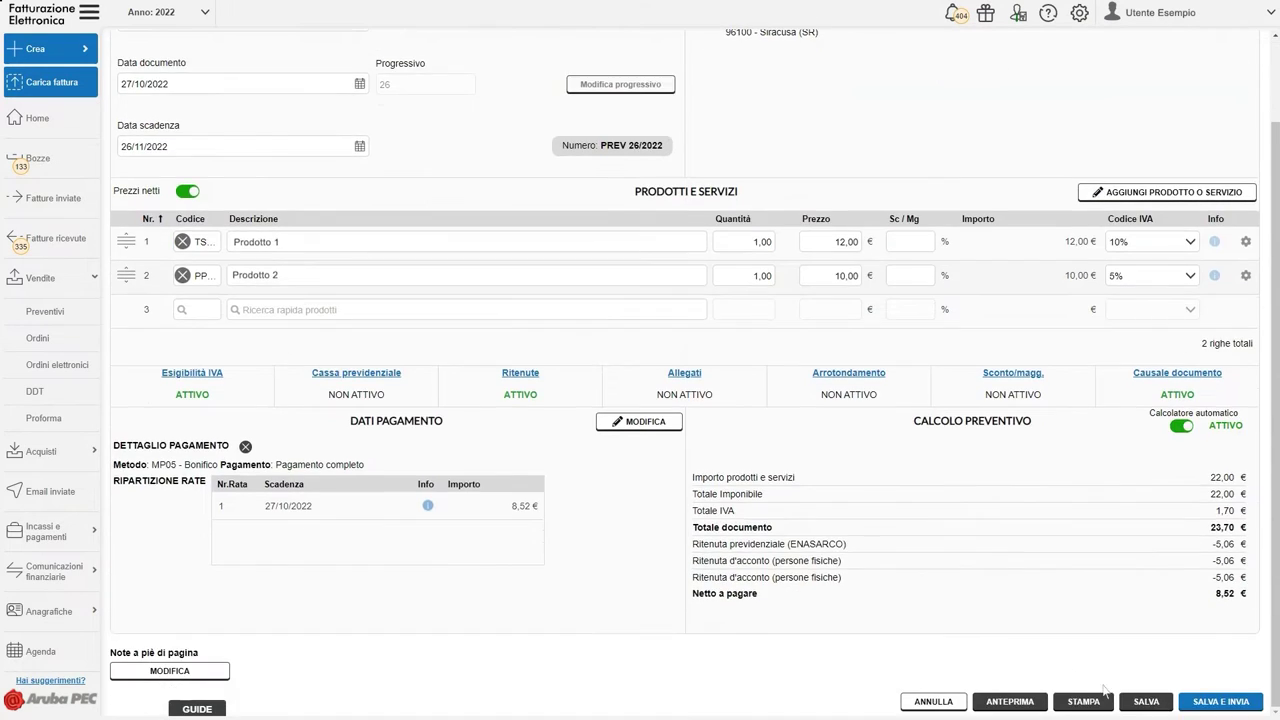
pyautogui.click(1146, 701)
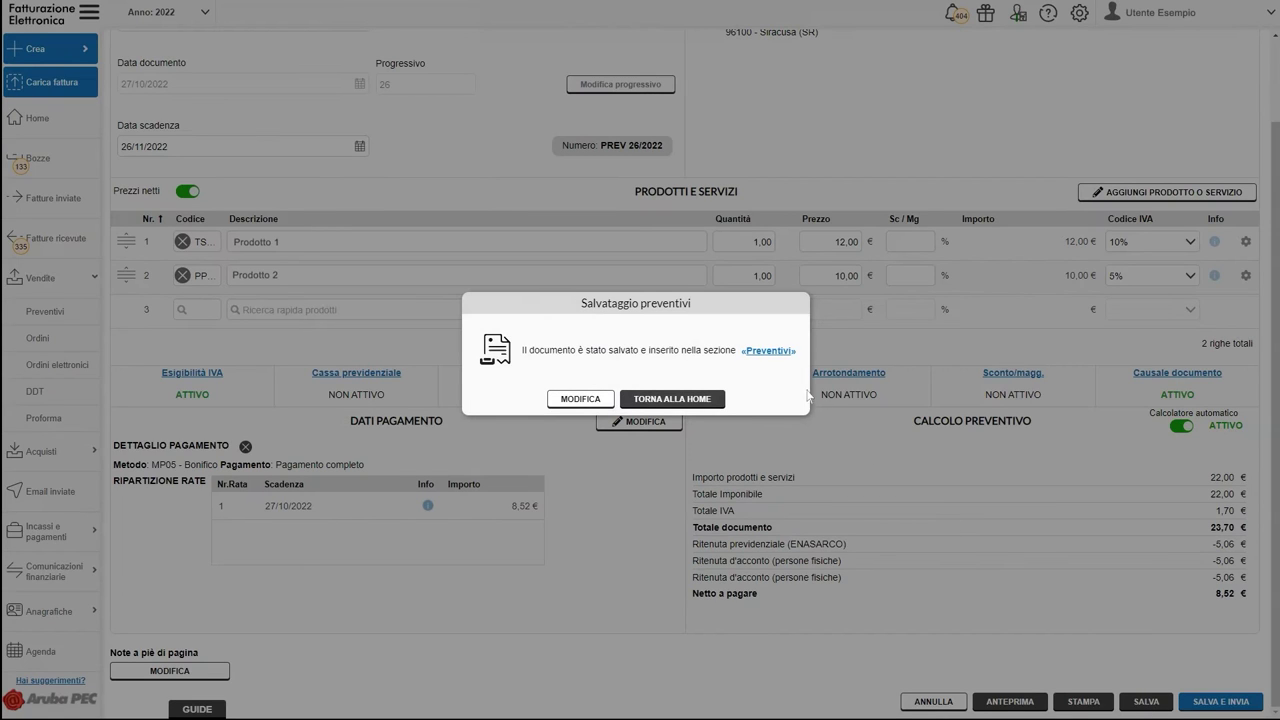
pyautogui.click(768, 352)
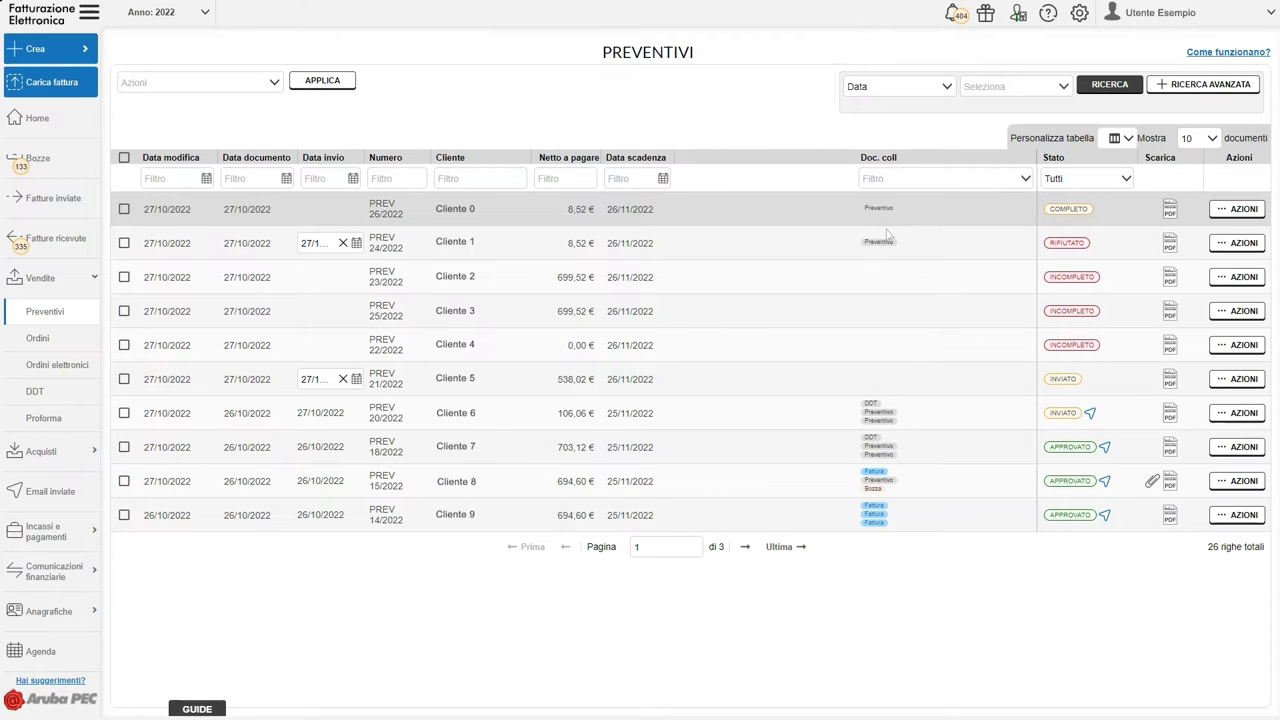
pyautogui.moveTo(902, 214)
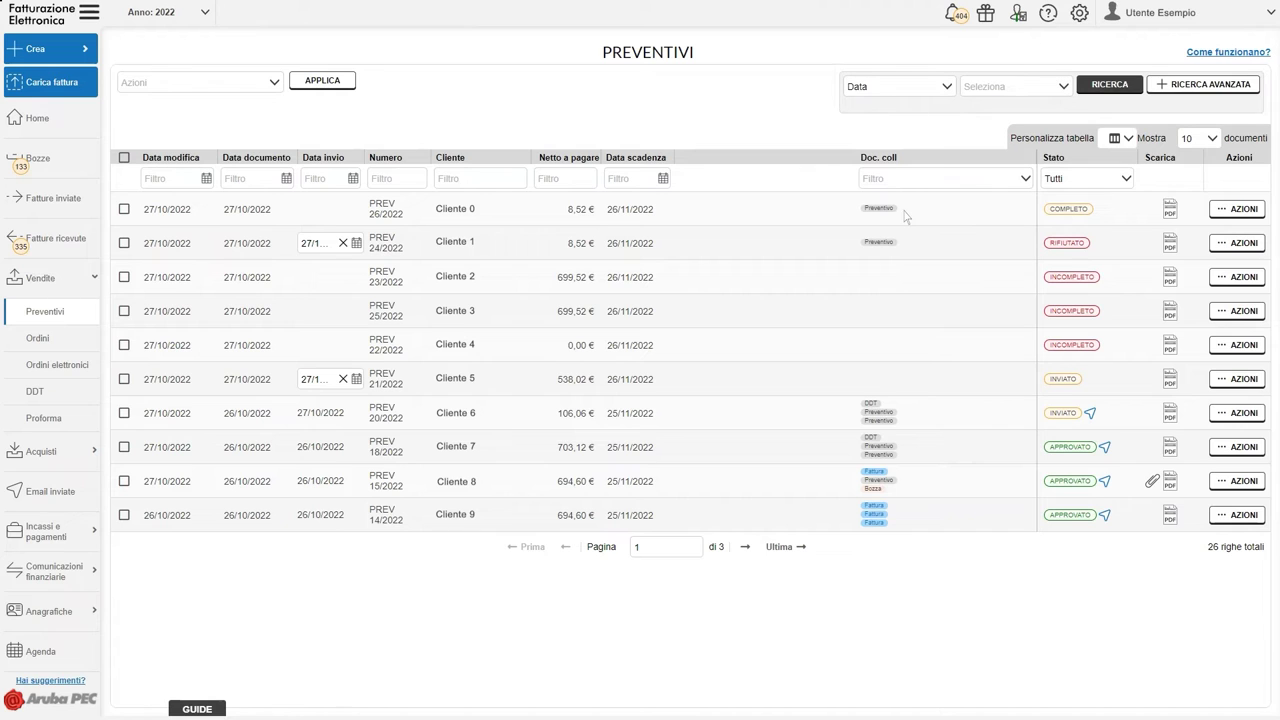
# Examine the document types that quote PREV 26/2022 can generate and the Come funzionano i preventivi diagram
pyautogui.click(1240, 218)
pyautogui.moveTo(1215, 335)
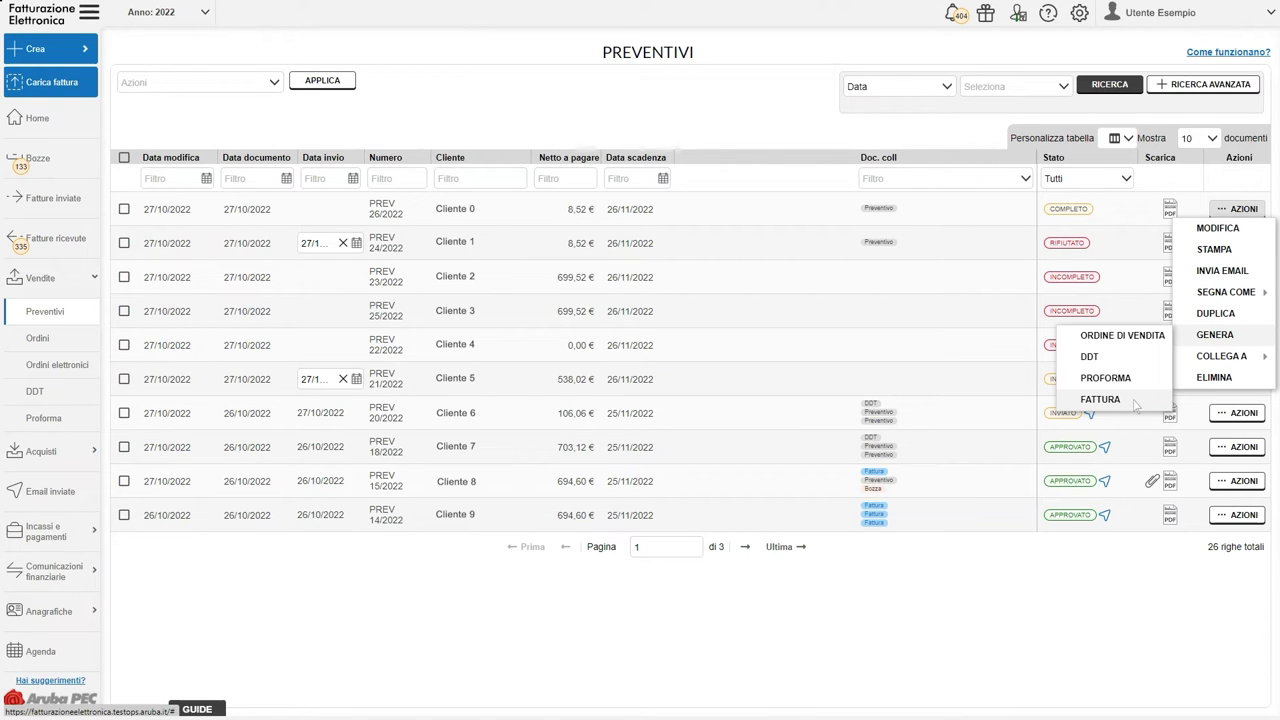
pyautogui.click(1133, 401)
pyautogui.click(1224, 53)
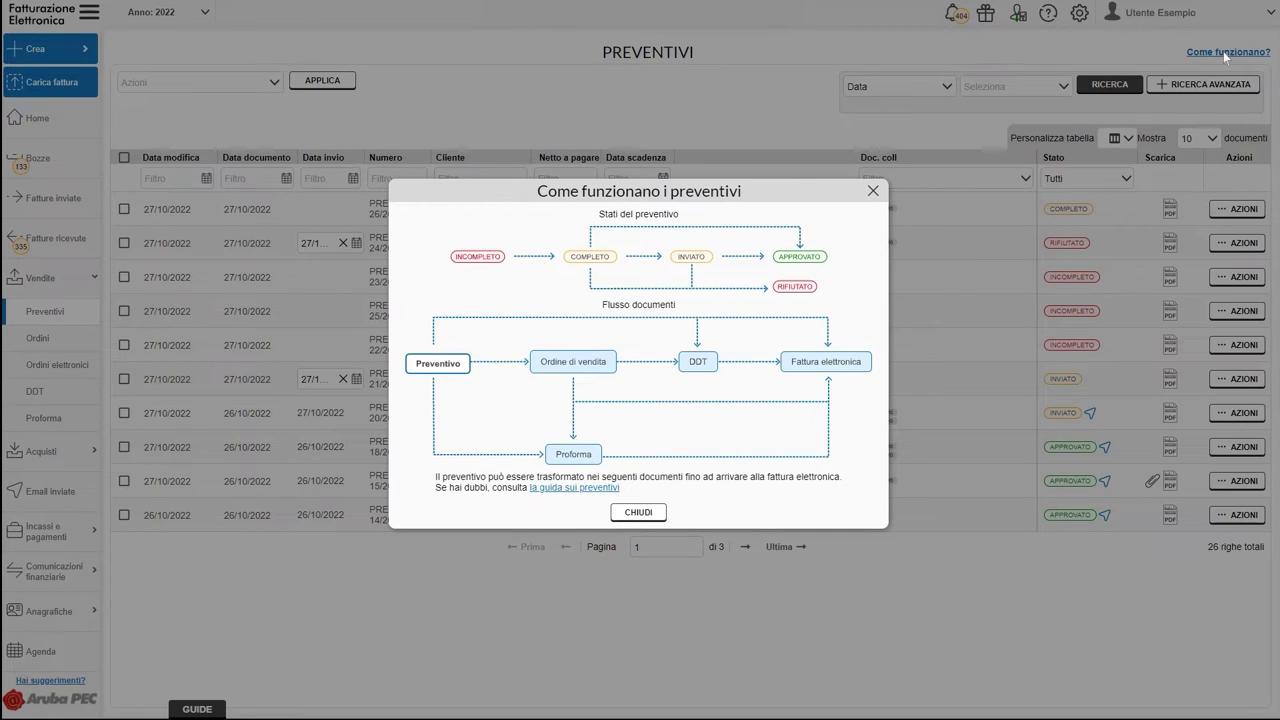
pyautogui.click(873, 190)
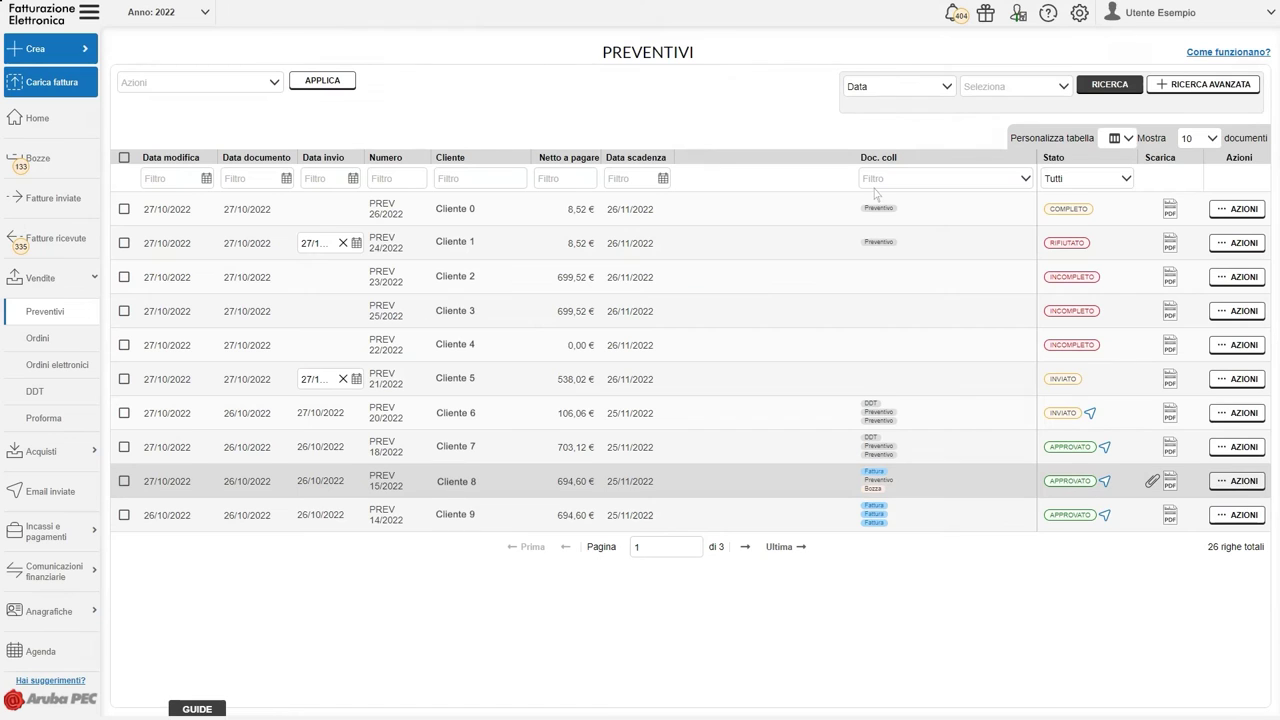
# Generate an invoice from approved quote PREV 15/2022, including the attachments guide.png and PREV 15/2022.pdf
pyautogui.click(1243, 483)
pyautogui.moveTo(1215, 607)
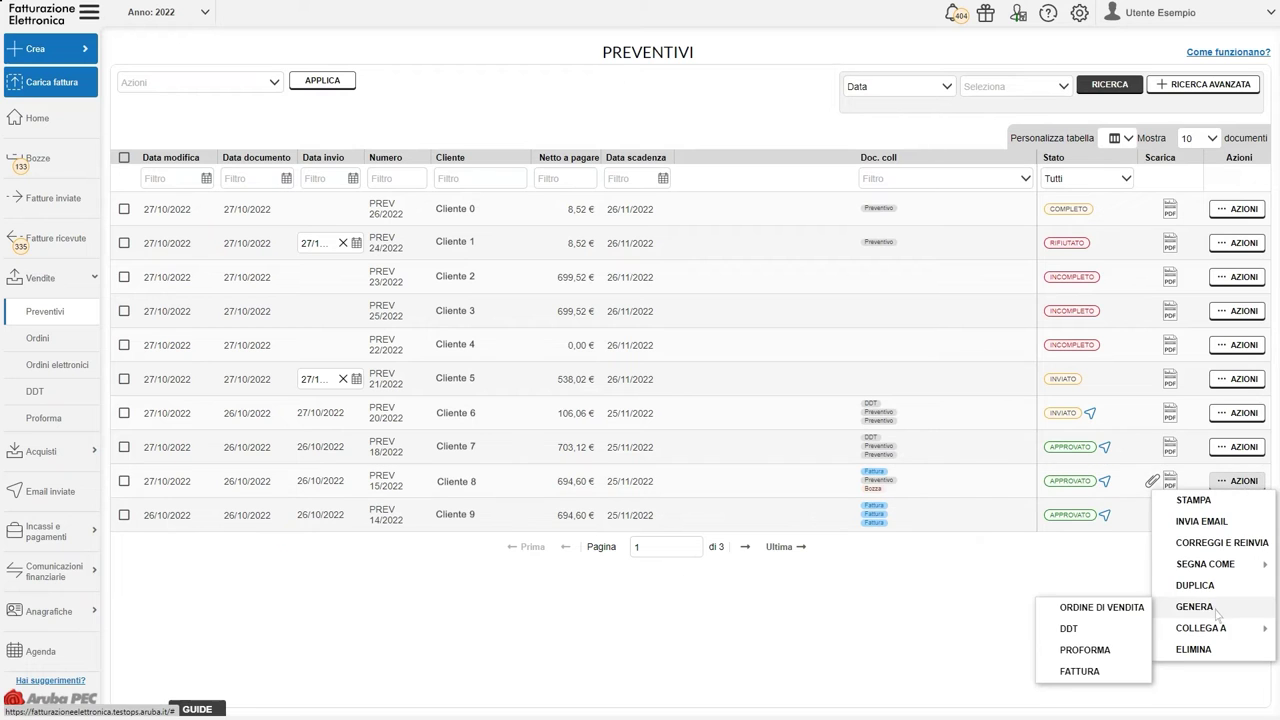
pyautogui.click(1105, 675)
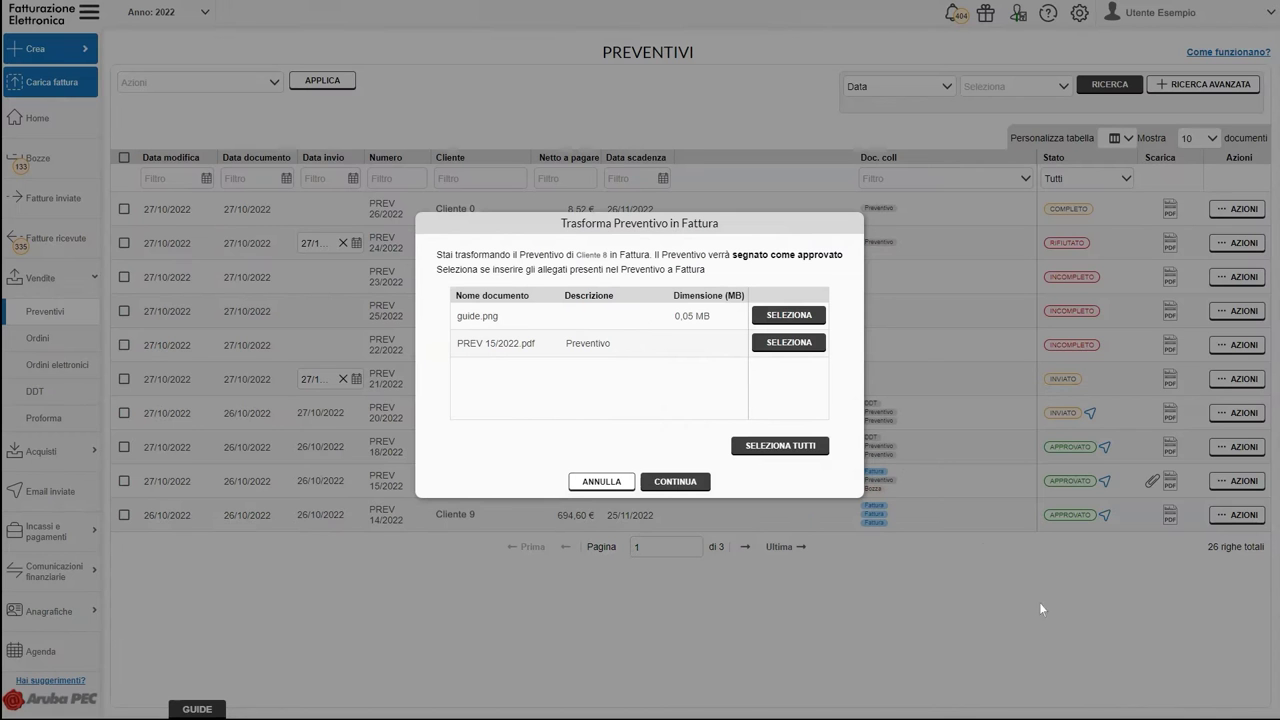
pyautogui.click(789, 343)
pyautogui.click(787, 316)
pyautogui.click(675, 483)
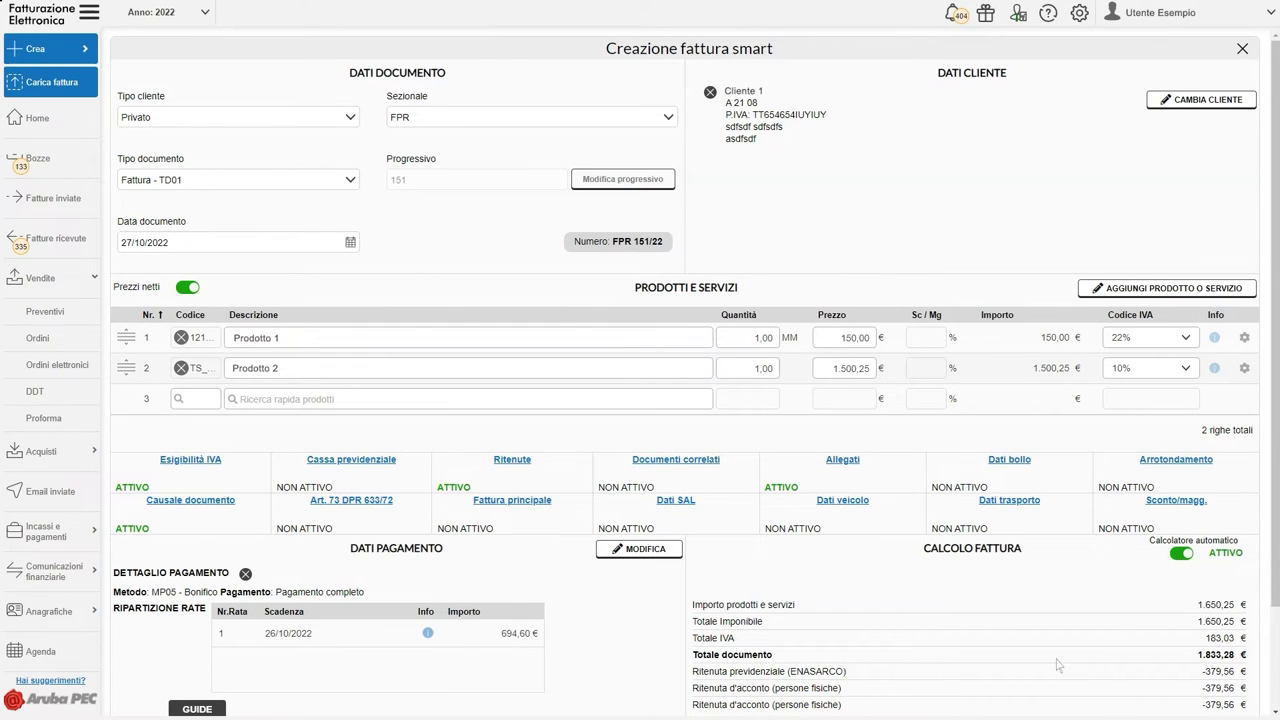
# Save the invoice generated from the quote as a draft and return to the Preventivi list
pyautogui.scroll(-2, 1110, 688)
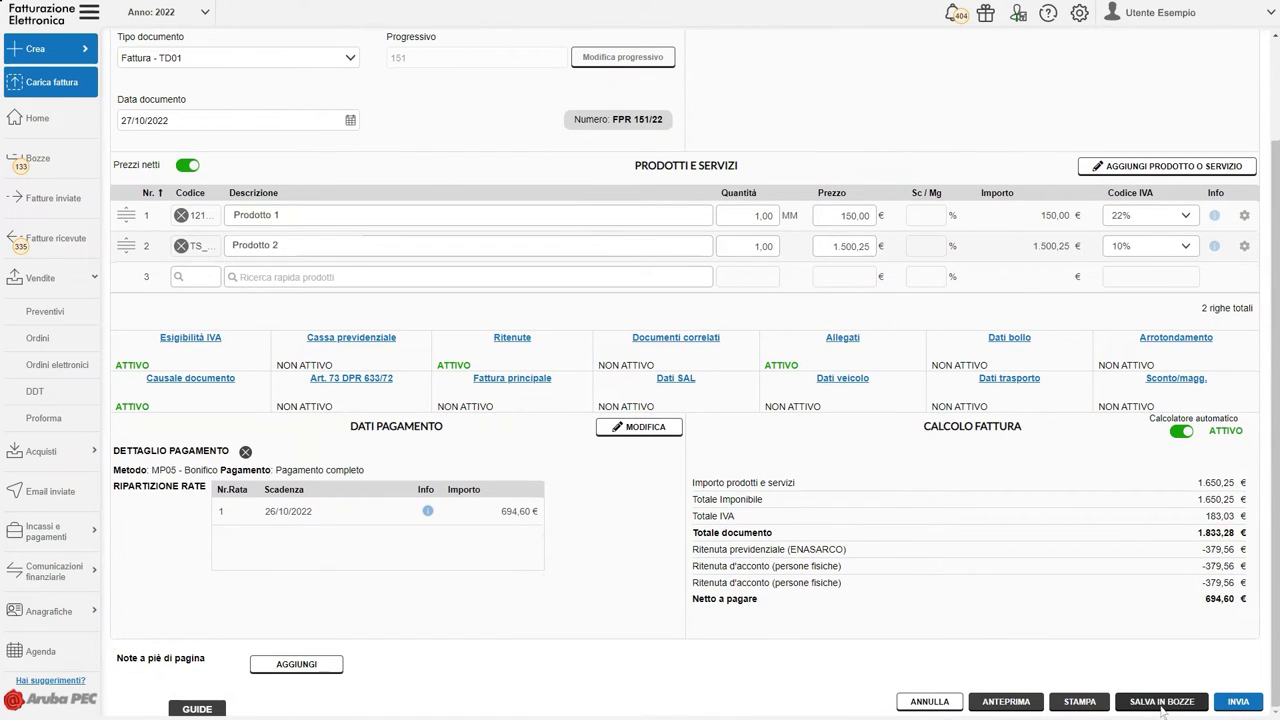
pyautogui.click(1162, 701)
pyautogui.click(672, 411)
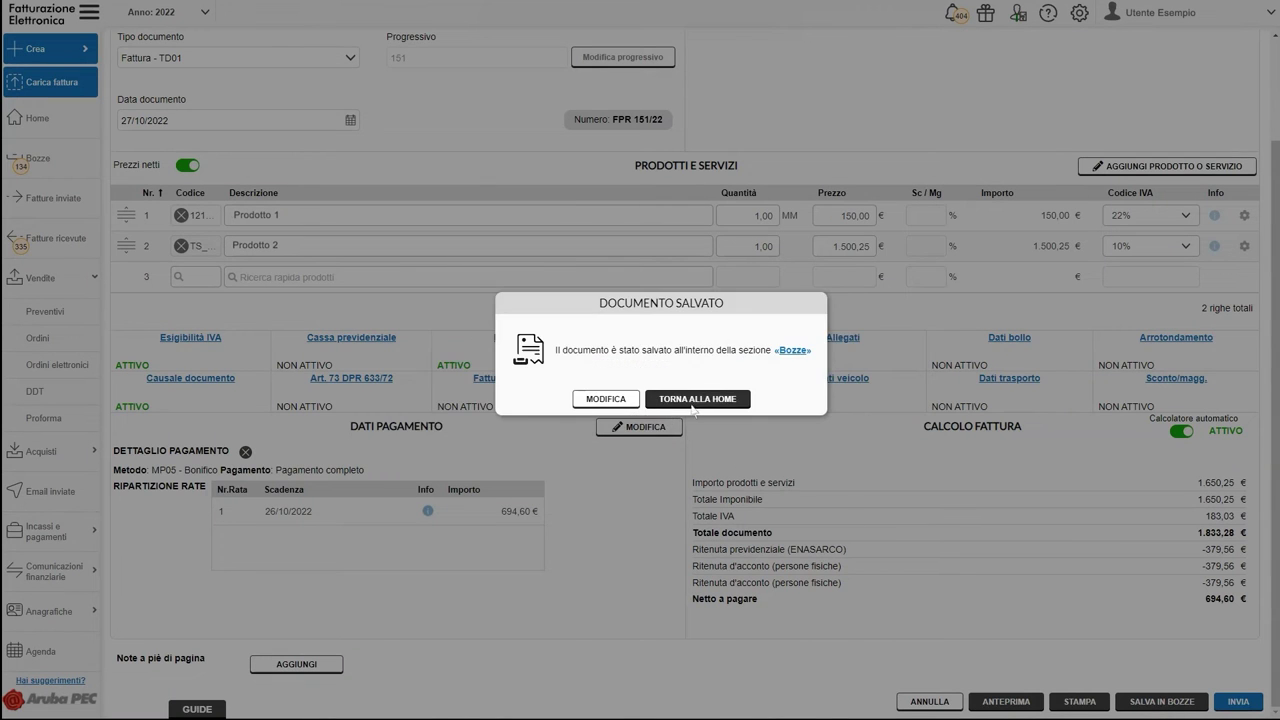
pyautogui.click(704, 401)
pyautogui.click(72, 313)
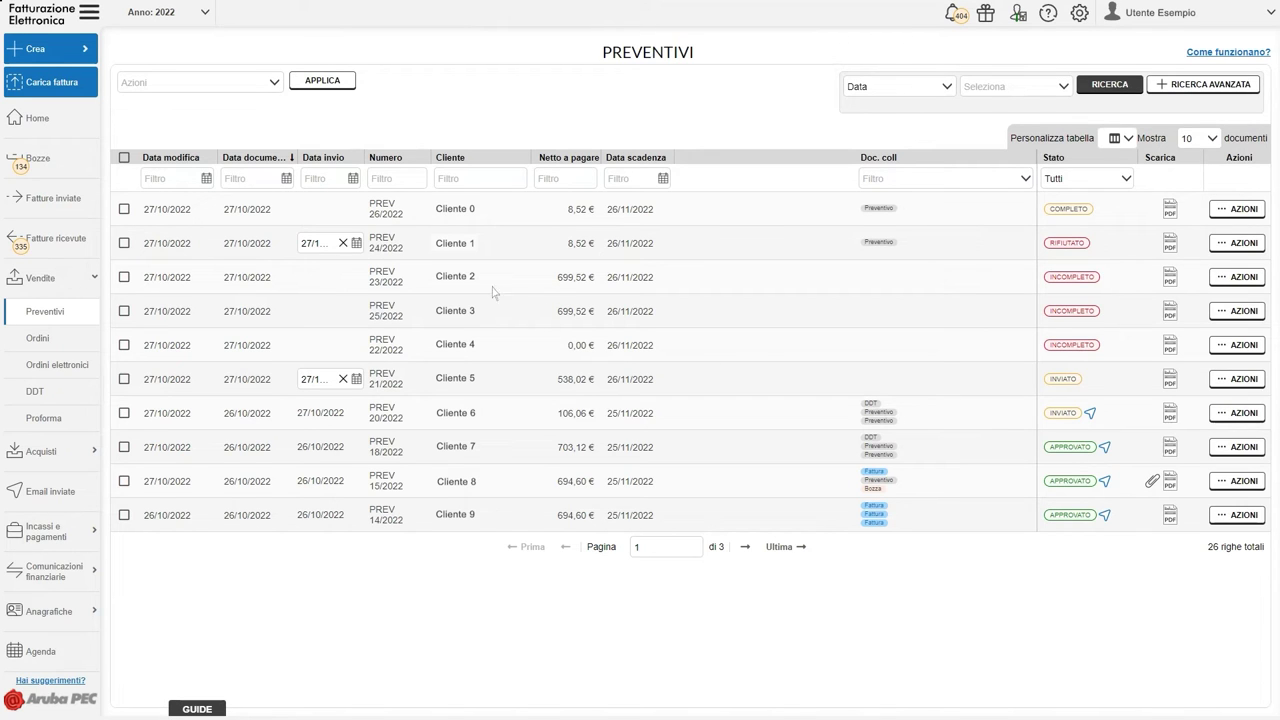
# Examine the new invoice draft's attachments and document reason in Bozze and return to the Preventivi list
pyautogui.click(62, 165)
pyautogui.scroll(-5, 448, 153)
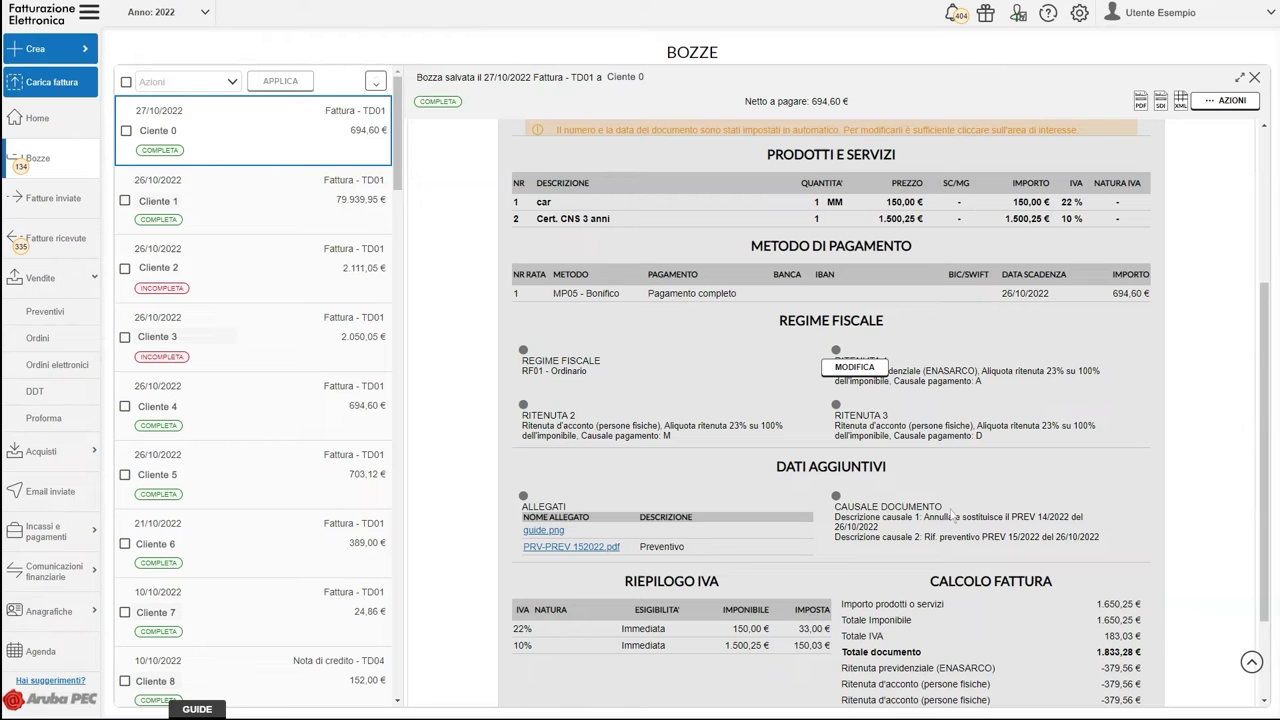
pyautogui.click(81, 316)
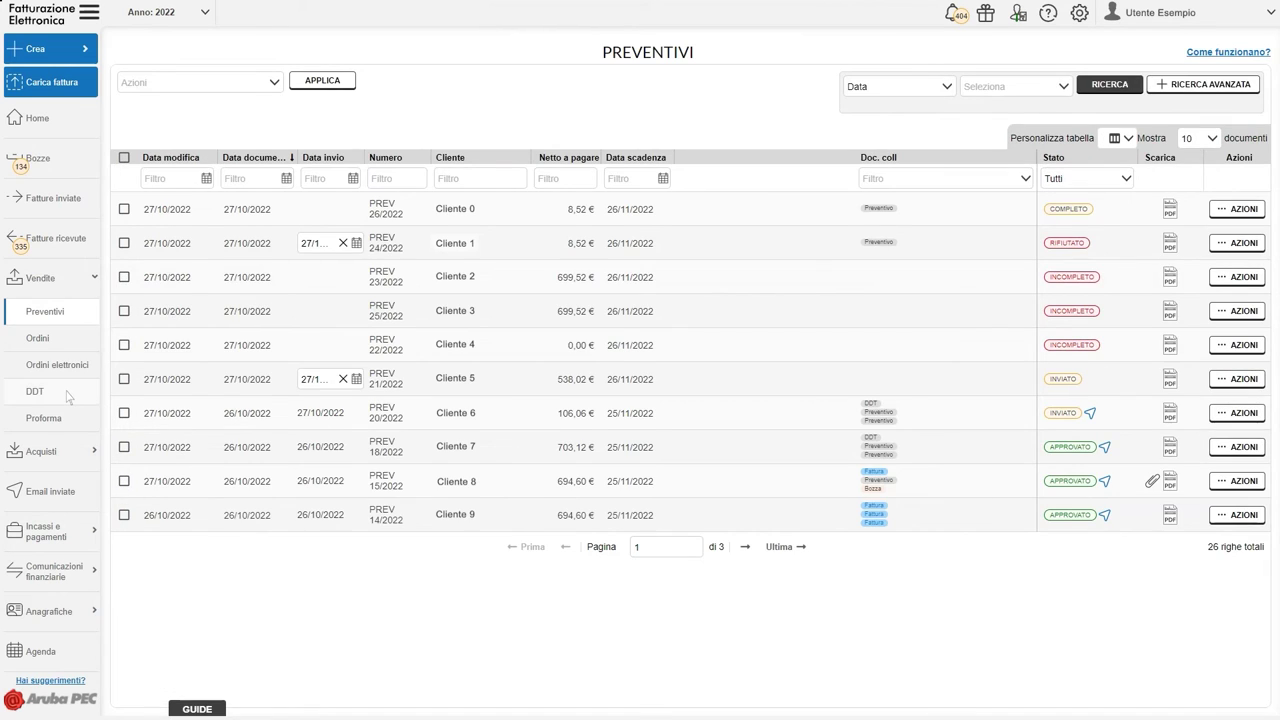
# Generate a single invoice from the delivery notes DDT 10/2022, DDT 9/2022 and DDT 8/2022
pyautogui.click(68, 398)
pyautogui.click(124, 209)
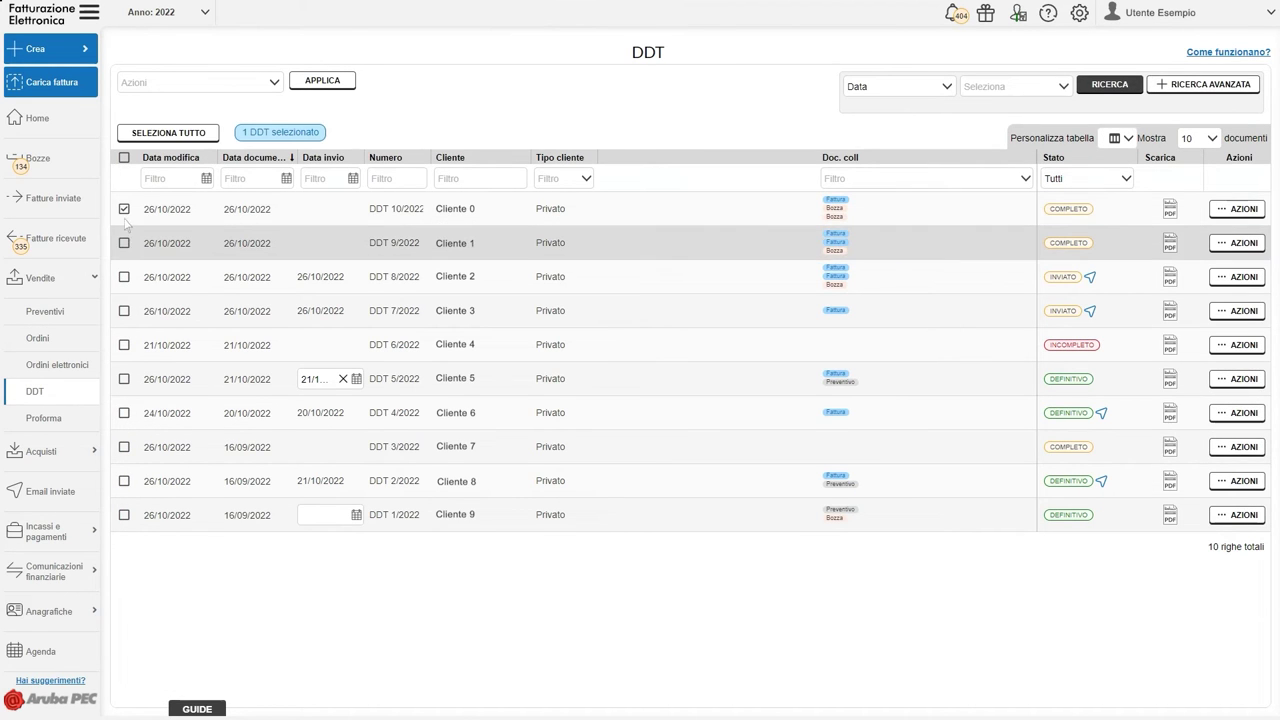
pyautogui.click(124, 243)
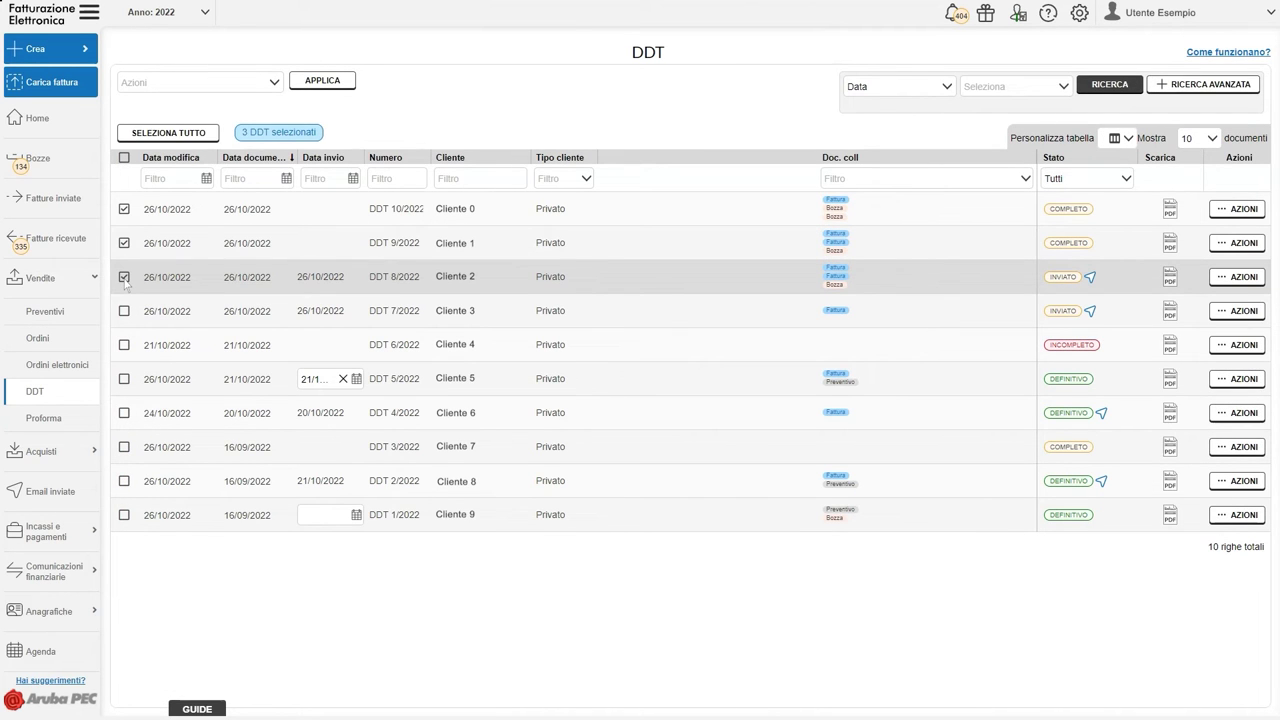
pyautogui.click(275, 84)
pyautogui.click(136, 287)
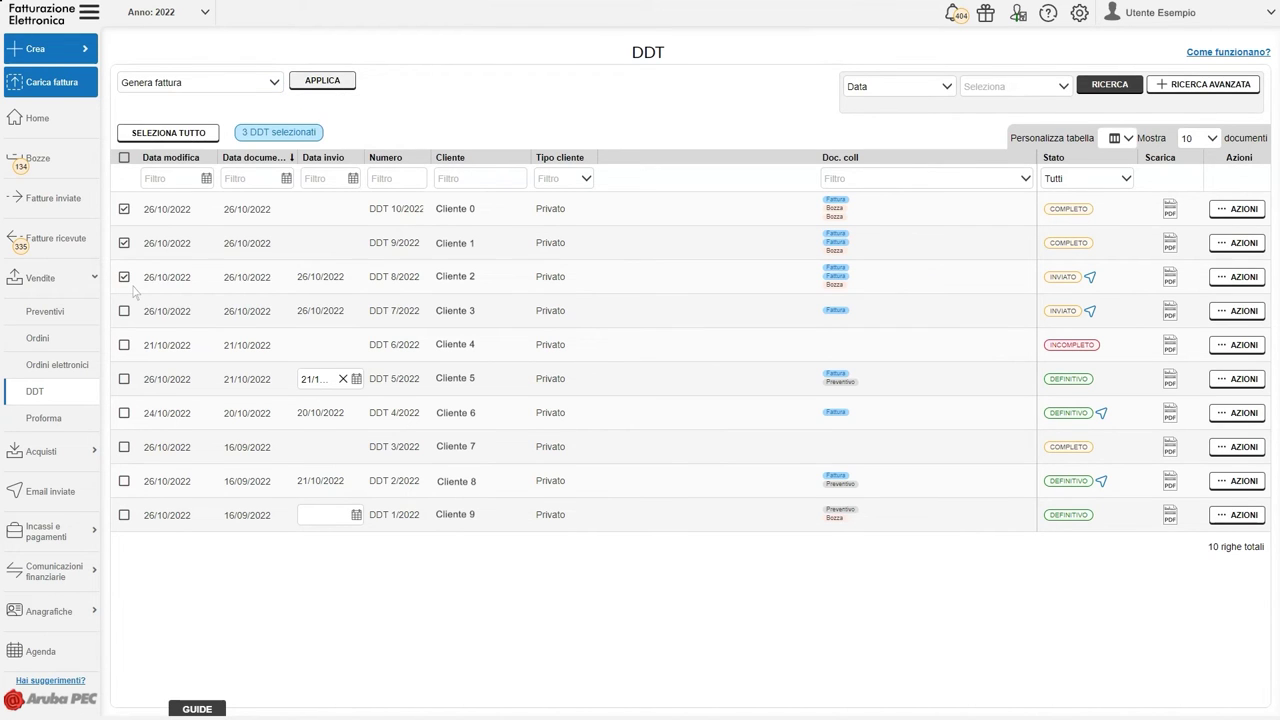
pyautogui.click(322, 80)
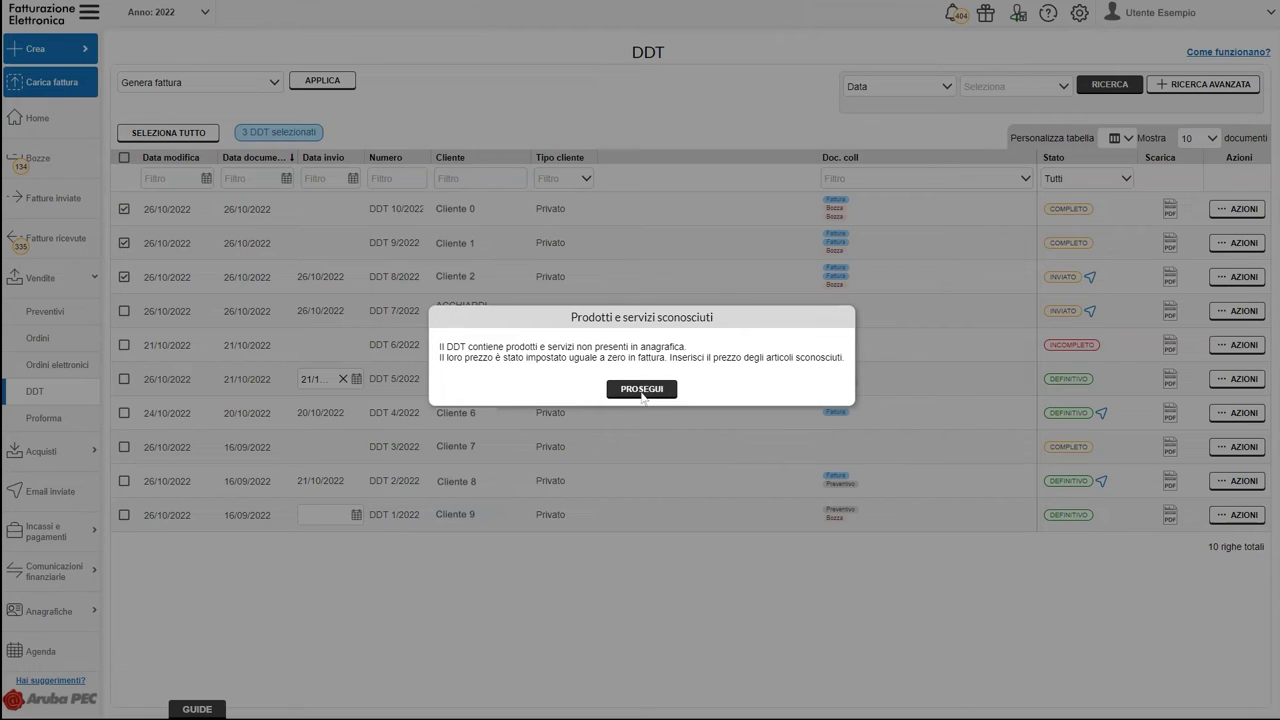
pyautogui.click(641, 389)
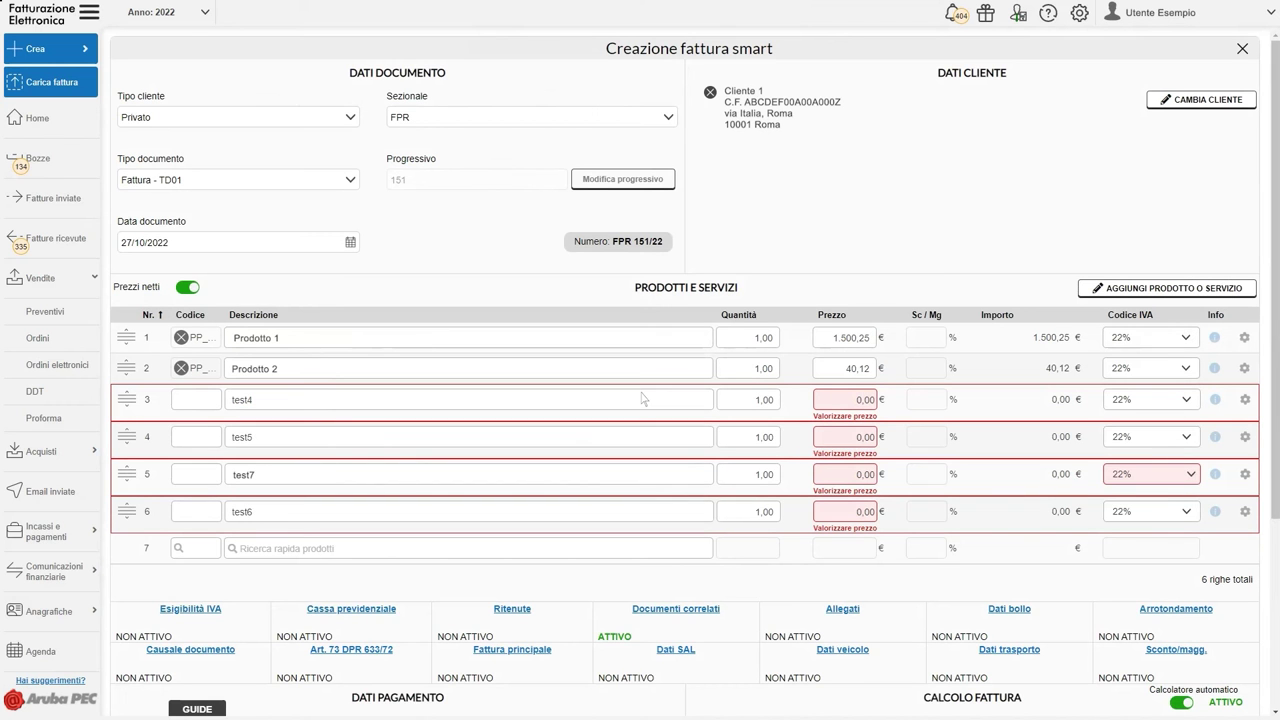
# Set the missing item prices to 15 € for test4, 19 € for test5, 25 € for test7 and 28 € for test6
pyautogui.click(843, 404)
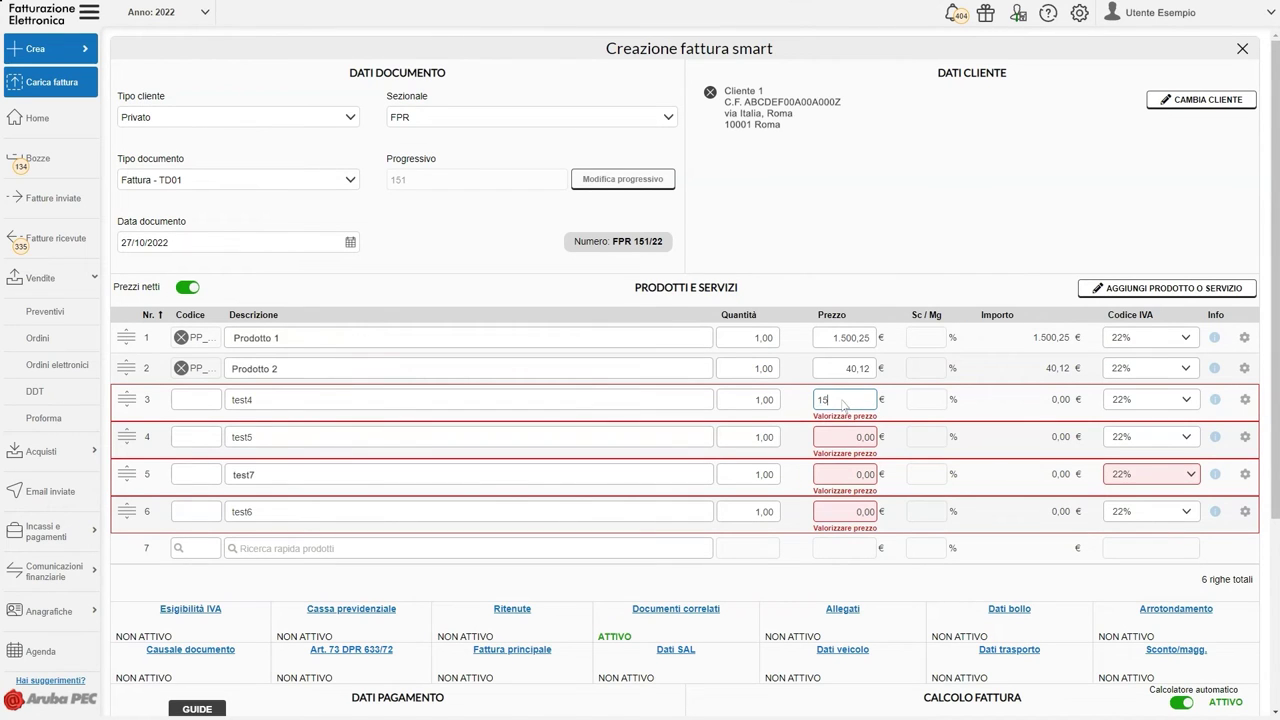
pyautogui.click(841, 437)
pyautogui.write('19')
pyautogui.click(845, 468)
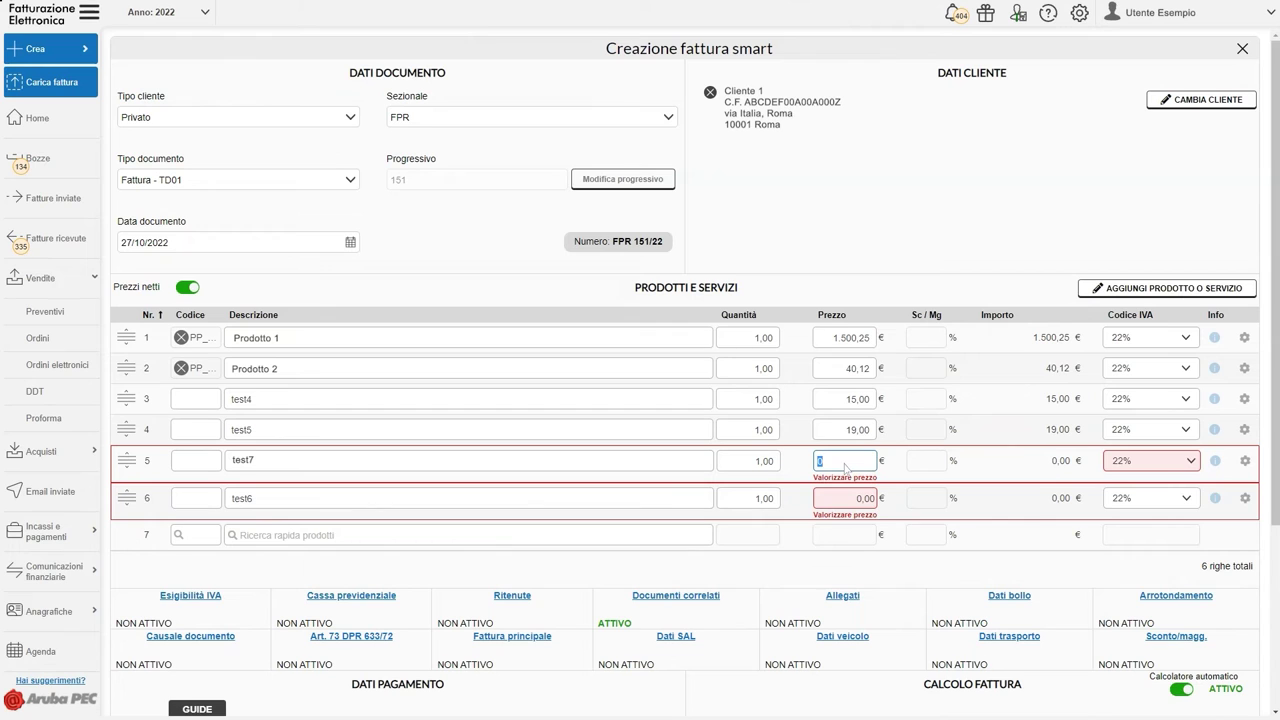
pyautogui.click(845, 498)
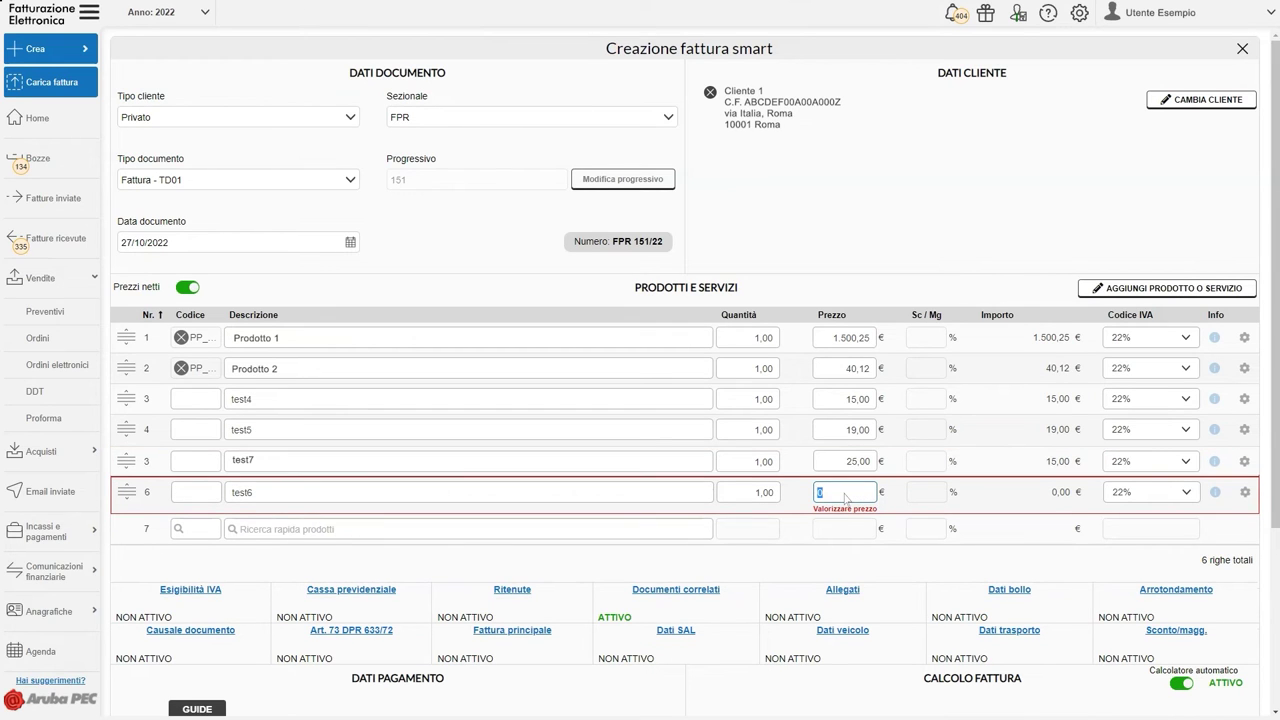
pyautogui.click(712, 568)
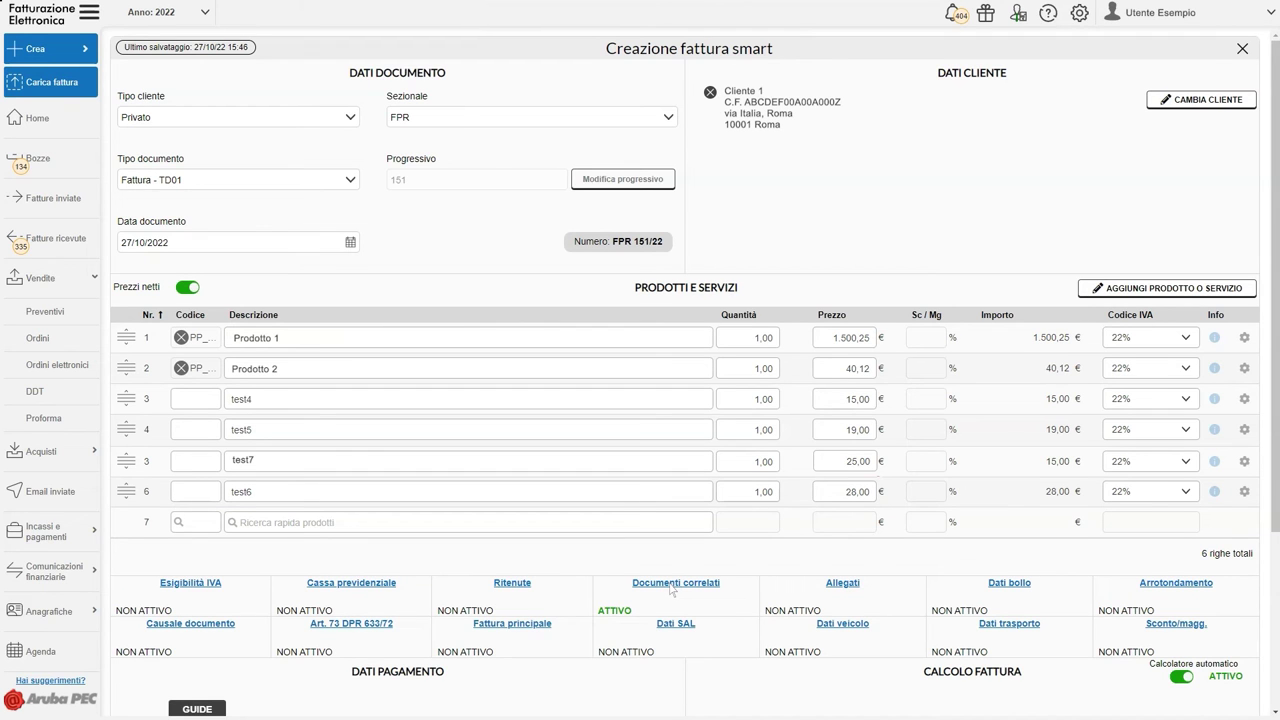
# Check and keep the invoice's related DDT documents, save the invoice as a draft and return to Home
pyautogui.click(674, 583)
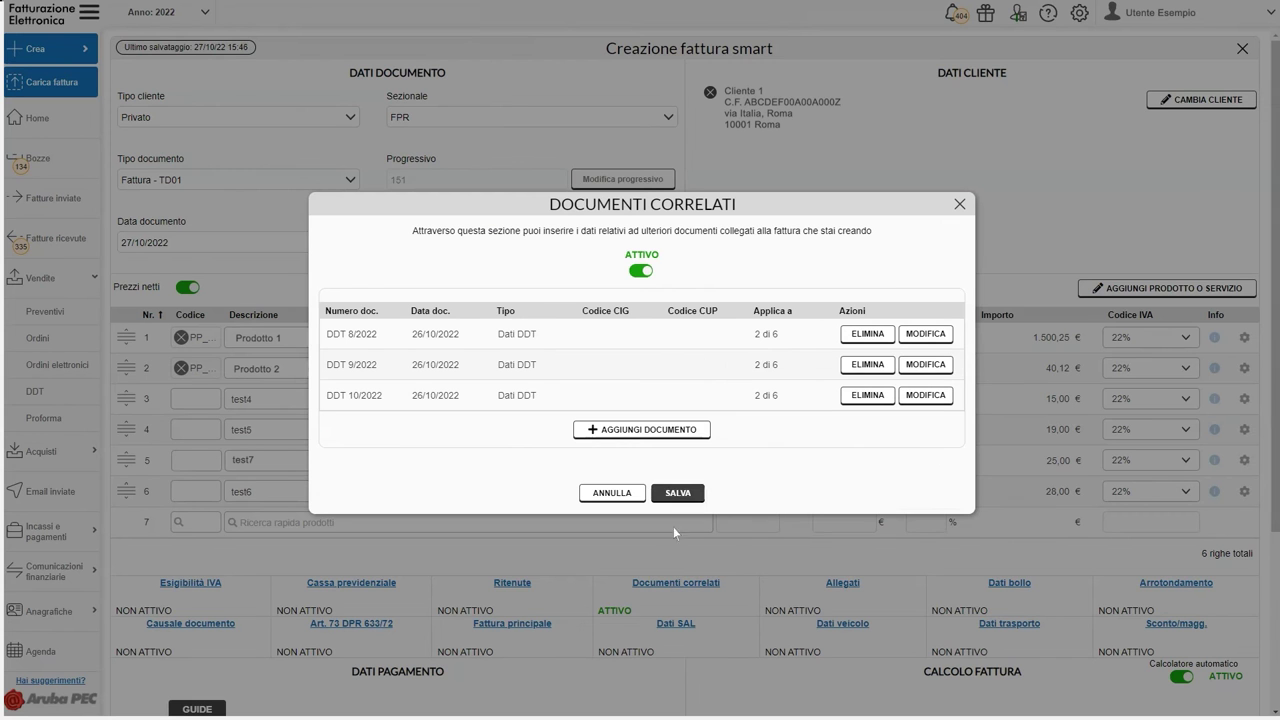
pyautogui.click(676, 493)
pyautogui.scroll(-3, 1145, 704)
pyautogui.click(1143, 702)
pyautogui.click(669, 412)
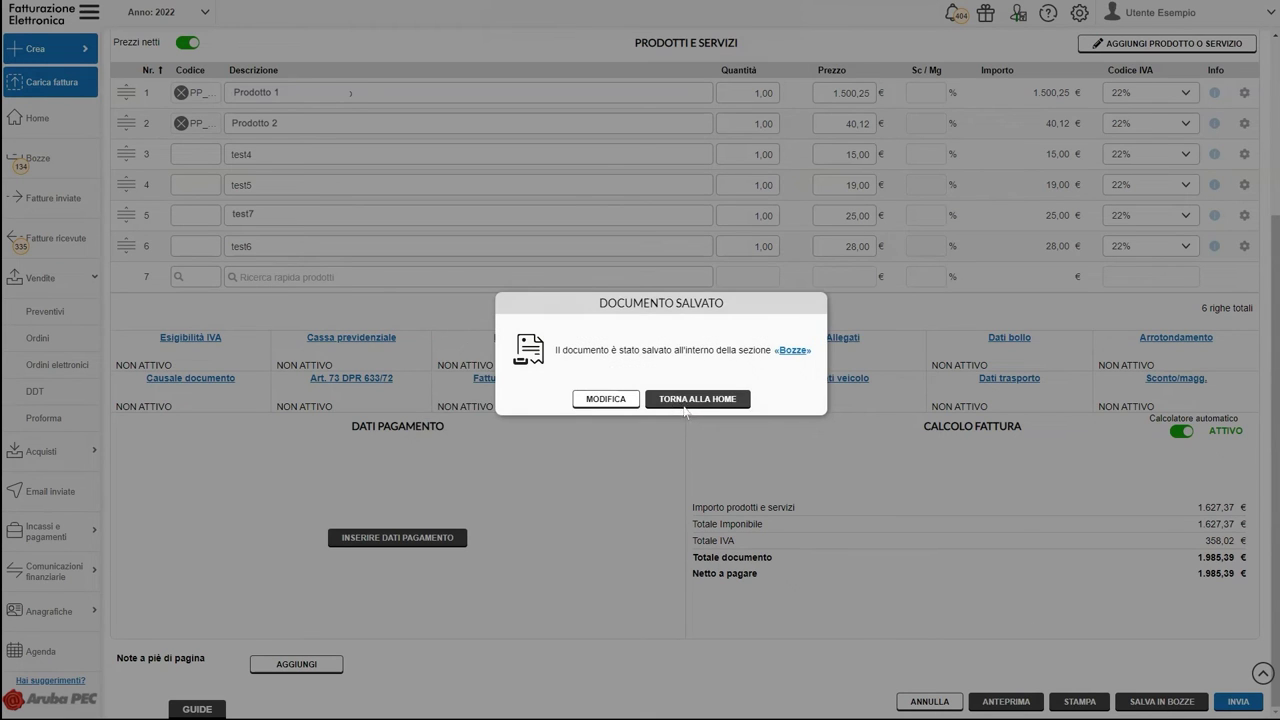
pyautogui.click(697, 400)
# Generate an invoice from proforma PRO 5/2022, including its attachment
pyautogui.click(70, 420)
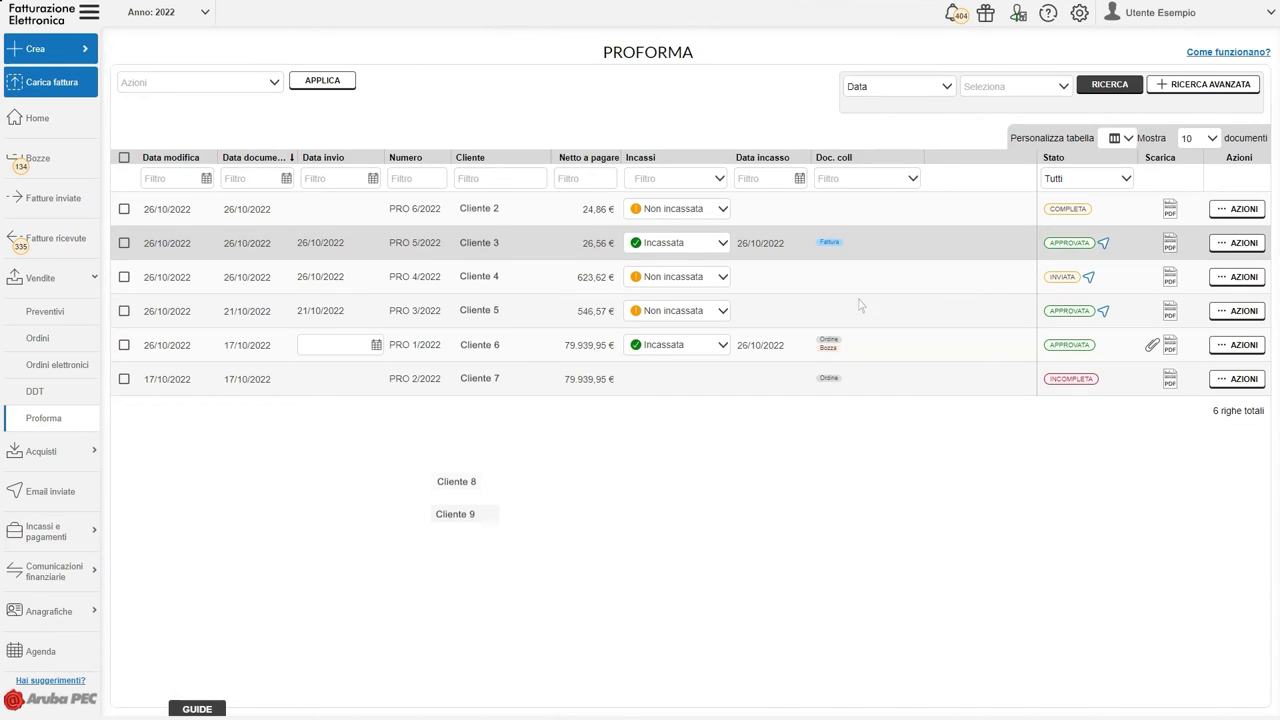
pyautogui.click(1226, 247)
pyautogui.moveTo(1190, 369)
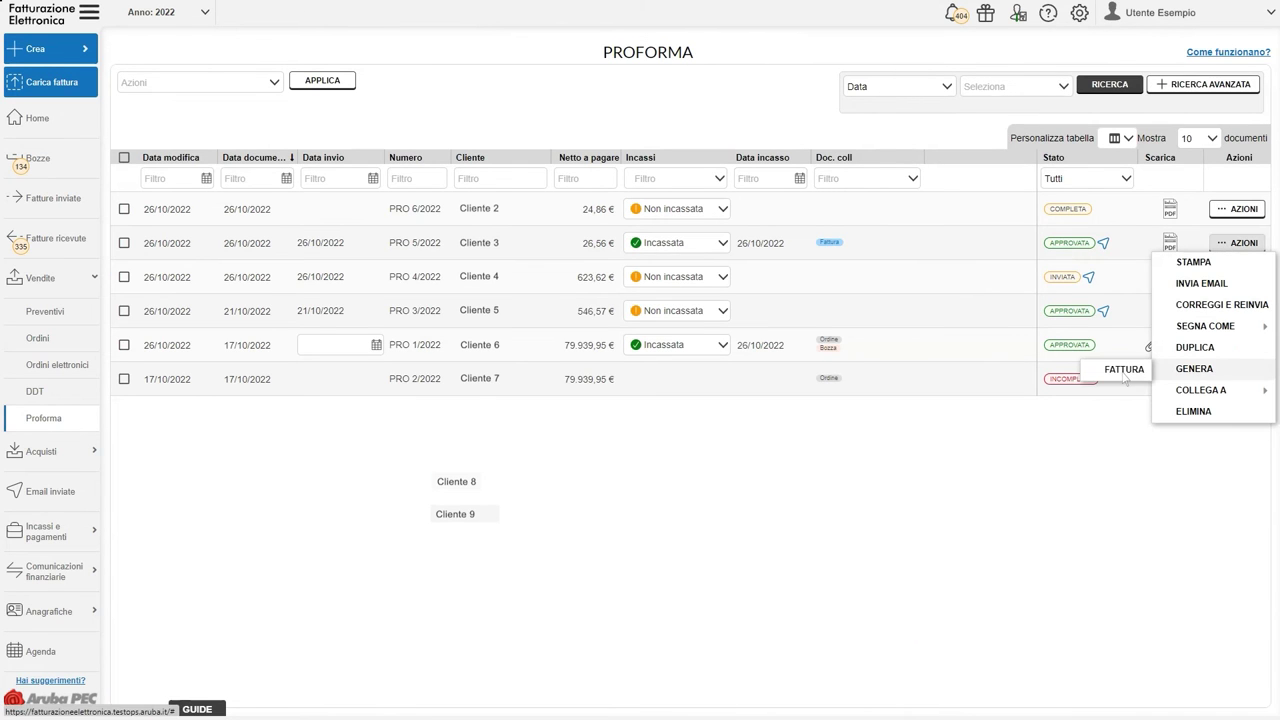
pyautogui.click(1124, 372)
pyautogui.click(812, 316)
pyautogui.click(671, 482)
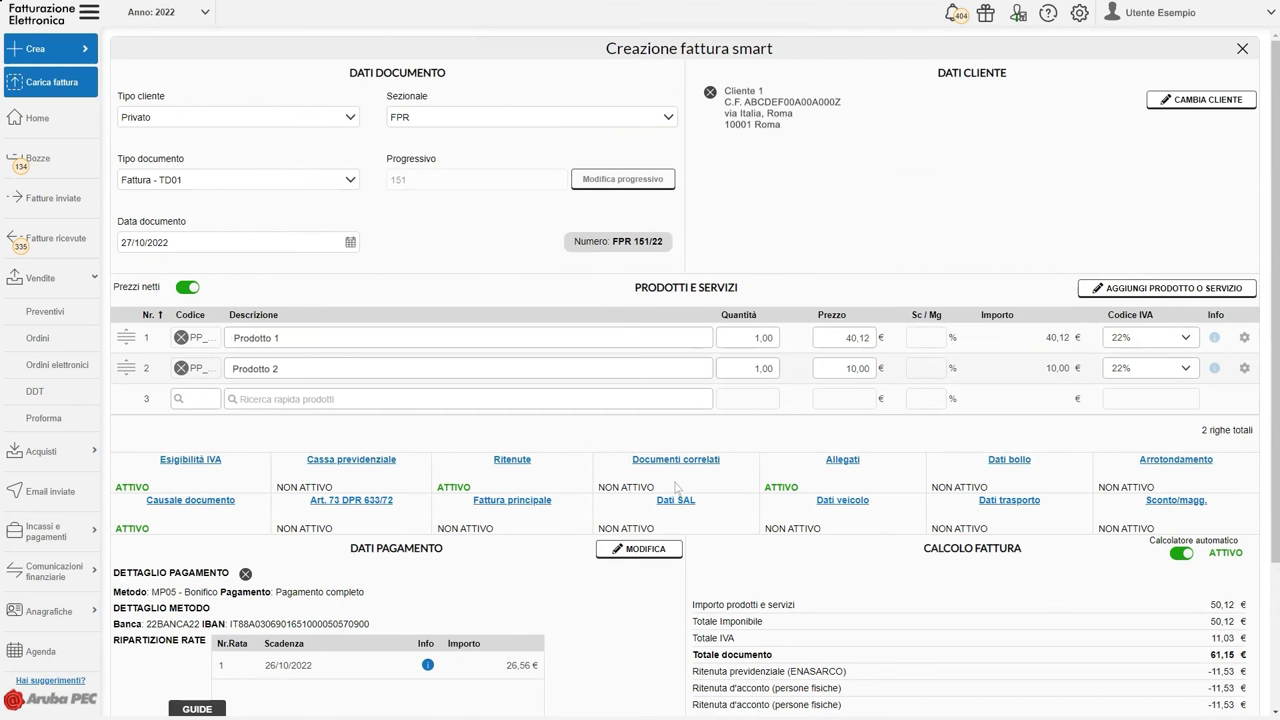
# Check the invoice's instalment, collection status and collection date in the payment data and keep them unchanged
pyautogui.scroll(-2, 647, 366)
pyautogui.click(645, 359)
pyautogui.scroll(-3, 686, 551)
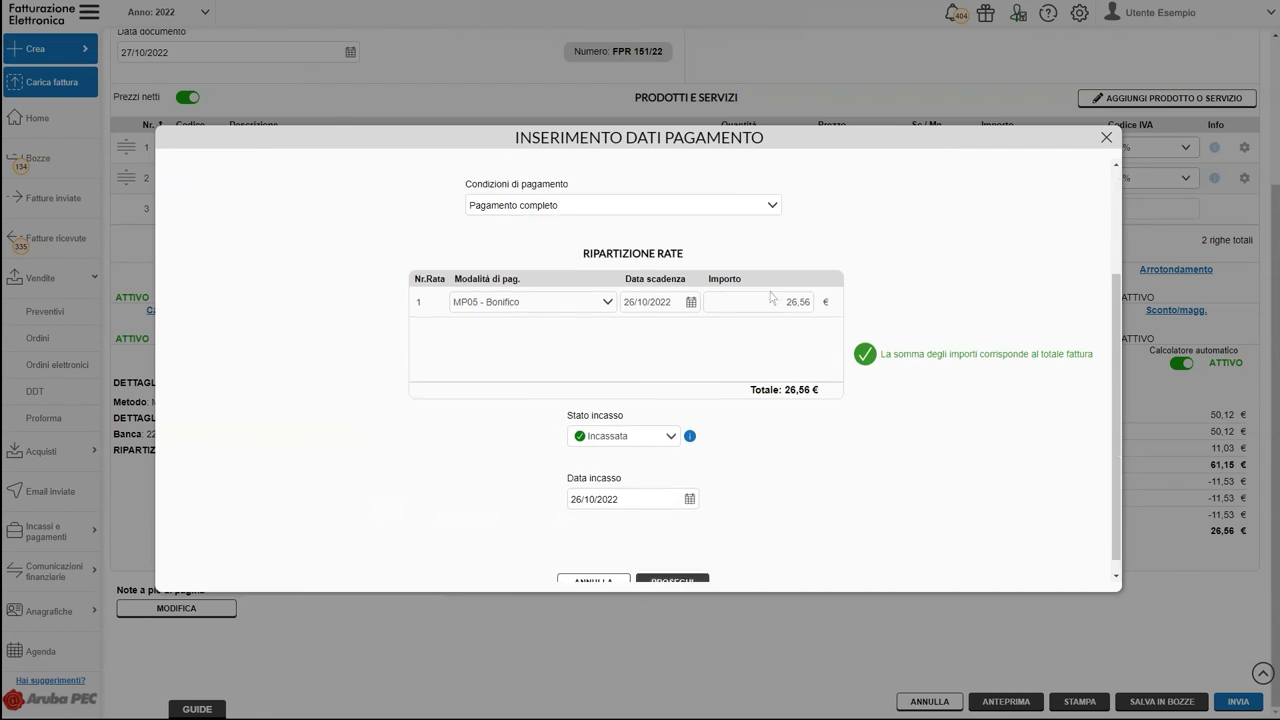
pyautogui.click(672, 567)
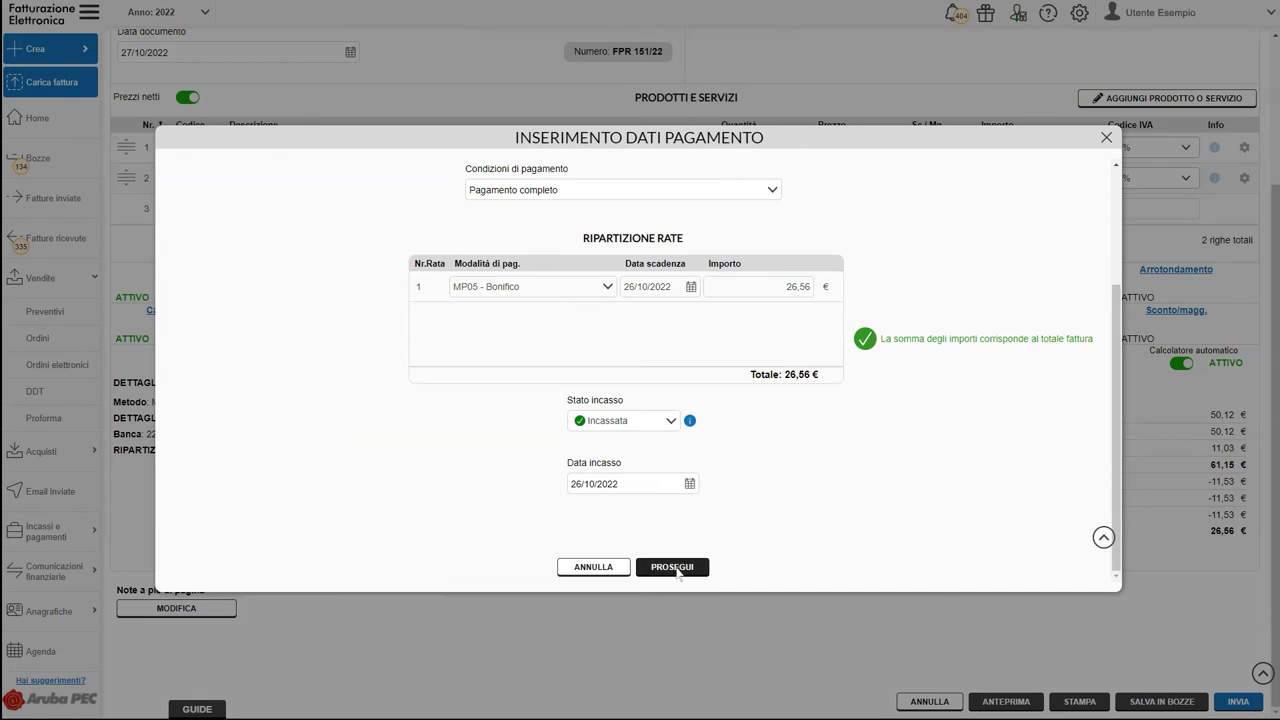
pyautogui.scroll(-1, 678, 574)
pyautogui.click(672, 560)
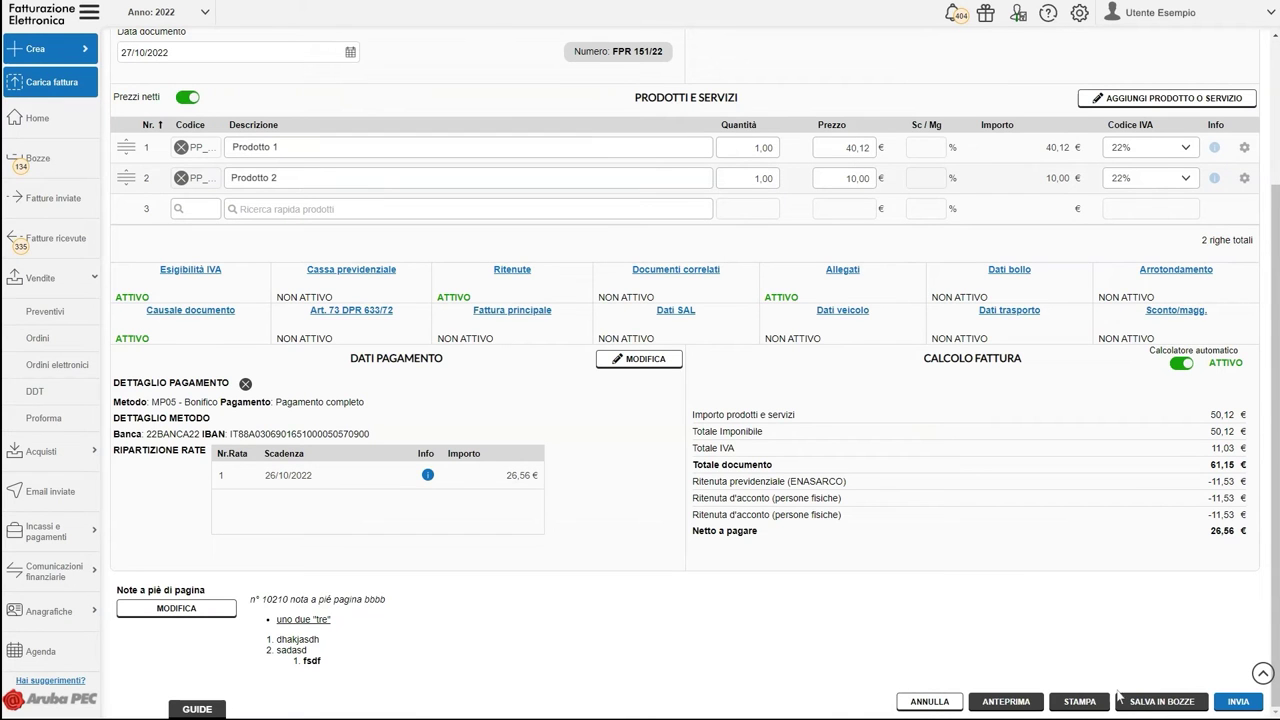
# Save the invoice generated from the proforma as a draft and return to the Proforma list
pyautogui.click(1156, 701)
pyautogui.click(677, 410)
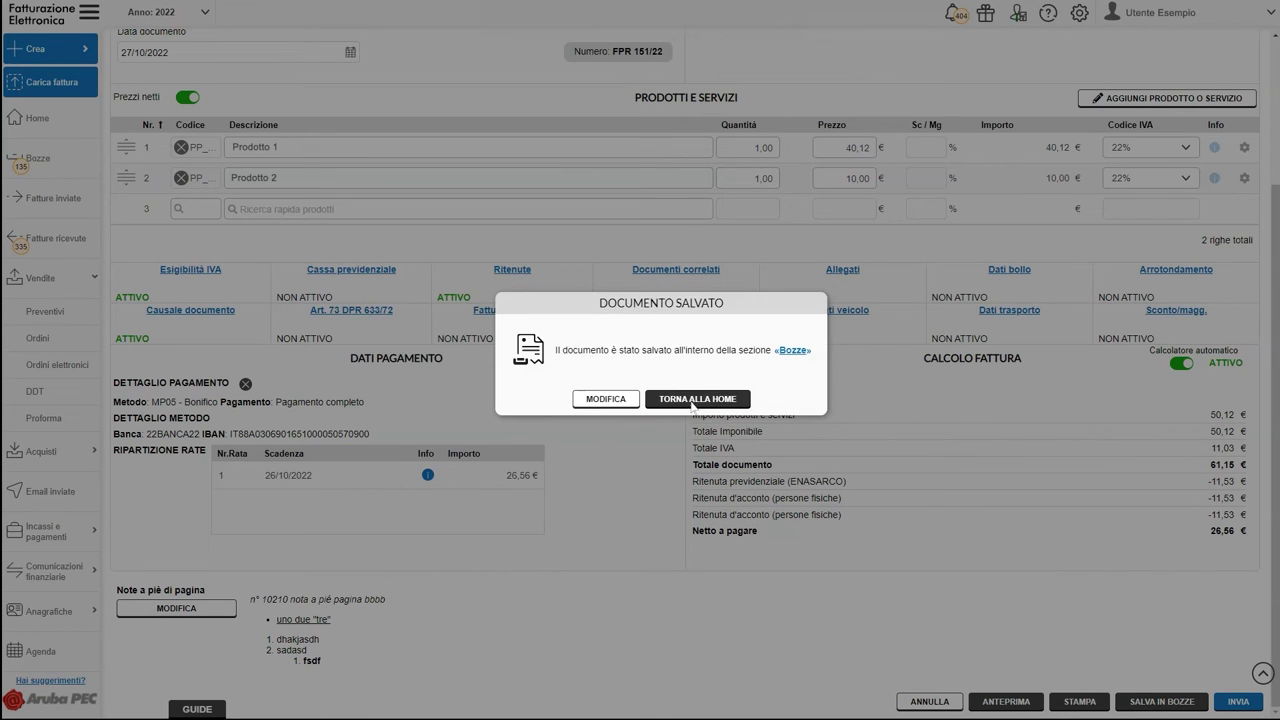
pyautogui.click(701, 401)
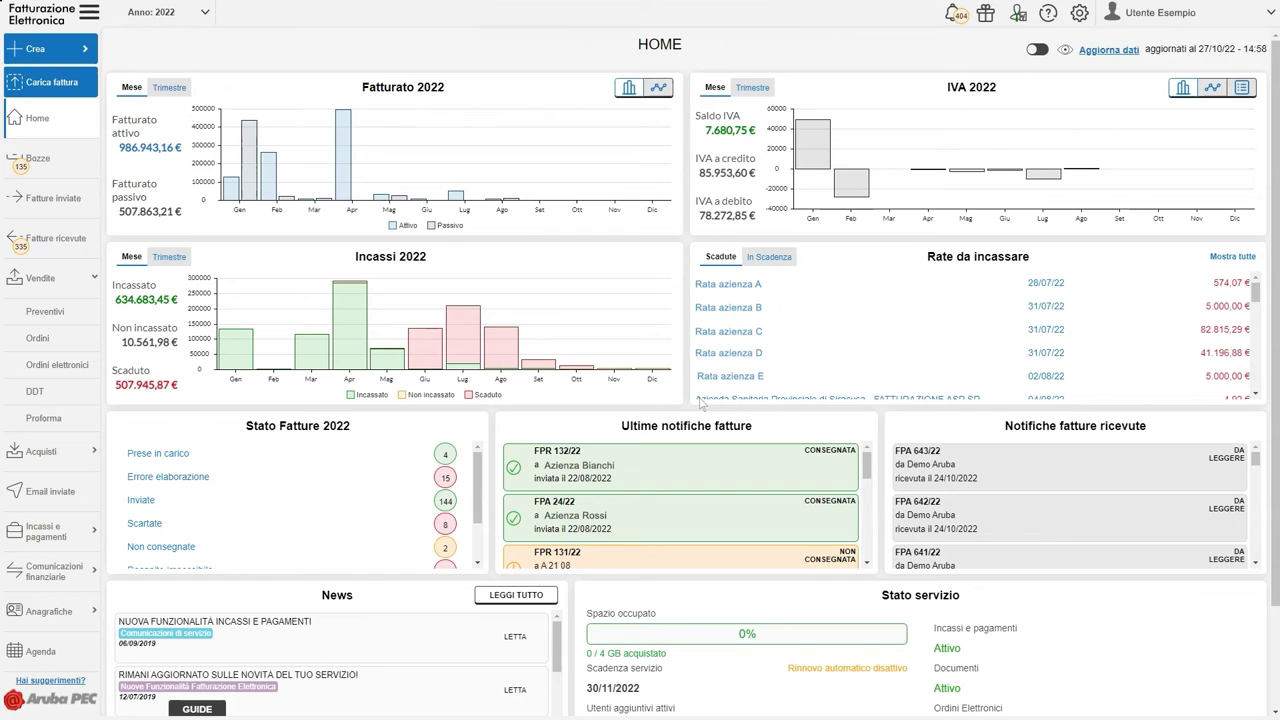
pyautogui.click(70, 425)
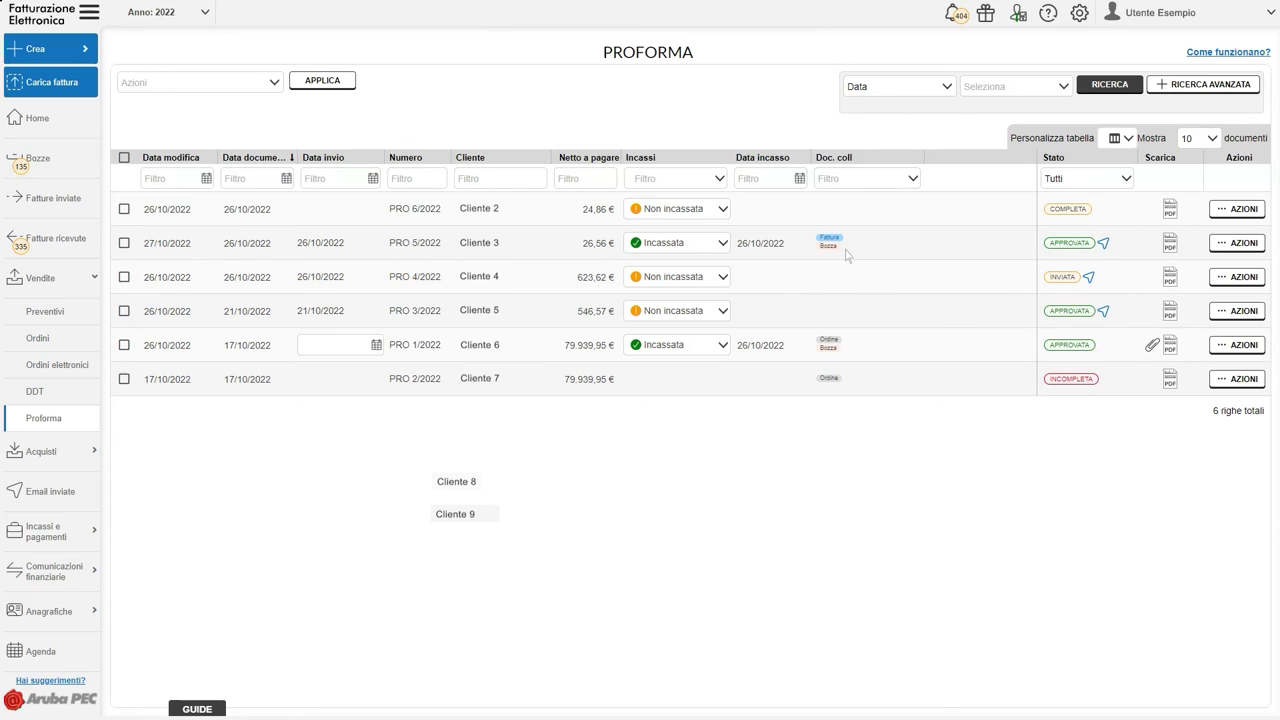
# Link quote PREV 21/2022 to quote PREV 2/2022 and check its linked-document reference in the Preventivi list
pyautogui.click(74, 313)
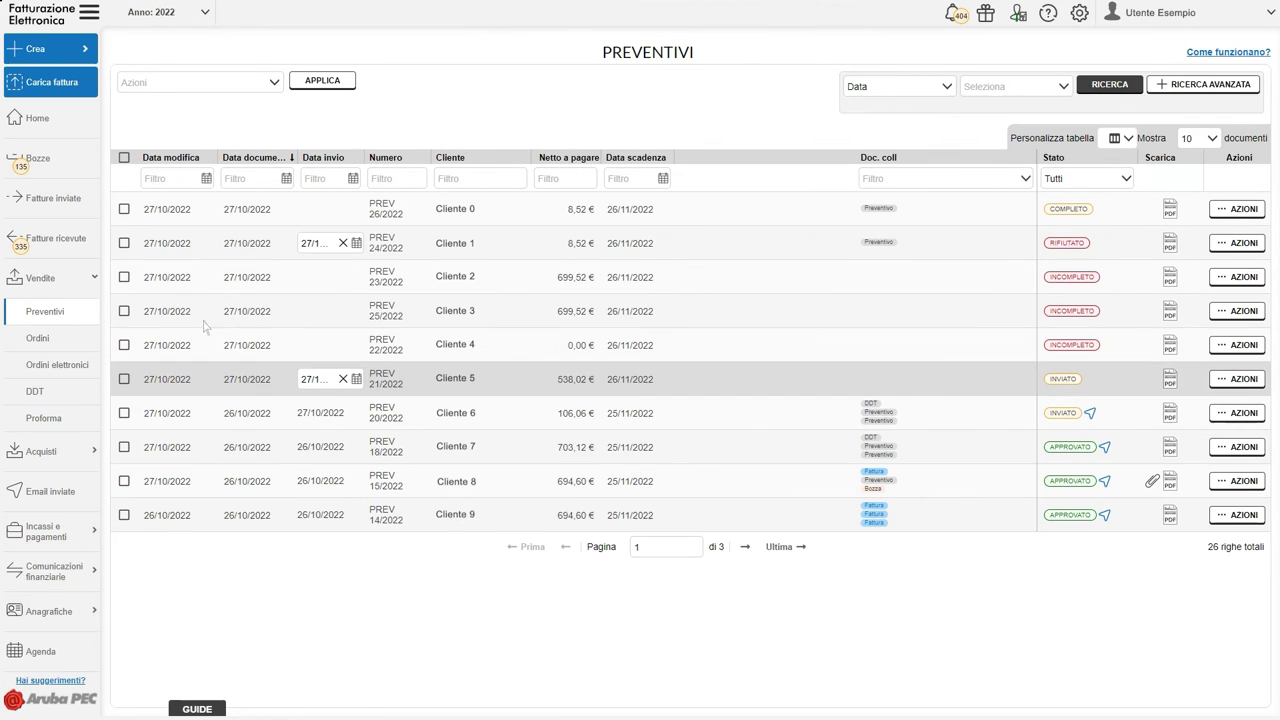
pyautogui.click(1237, 379)
pyautogui.moveTo(1205, 535)
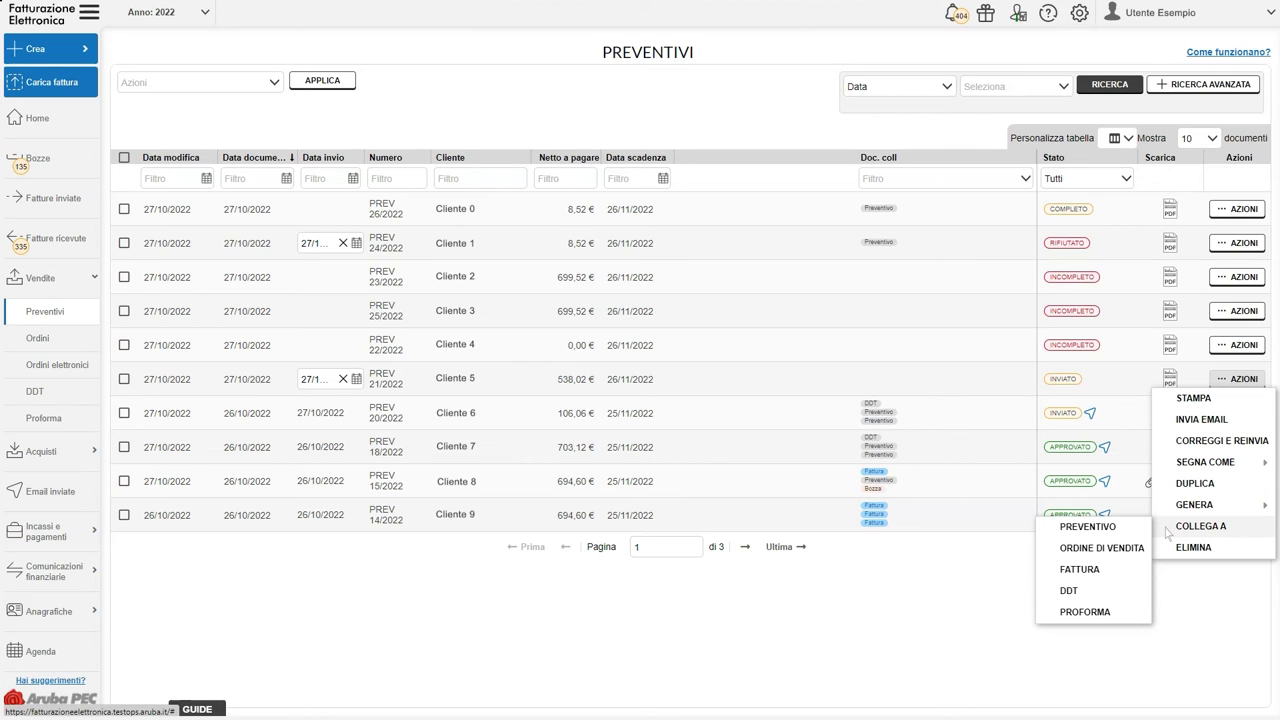
pyautogui.click(1098, 530)
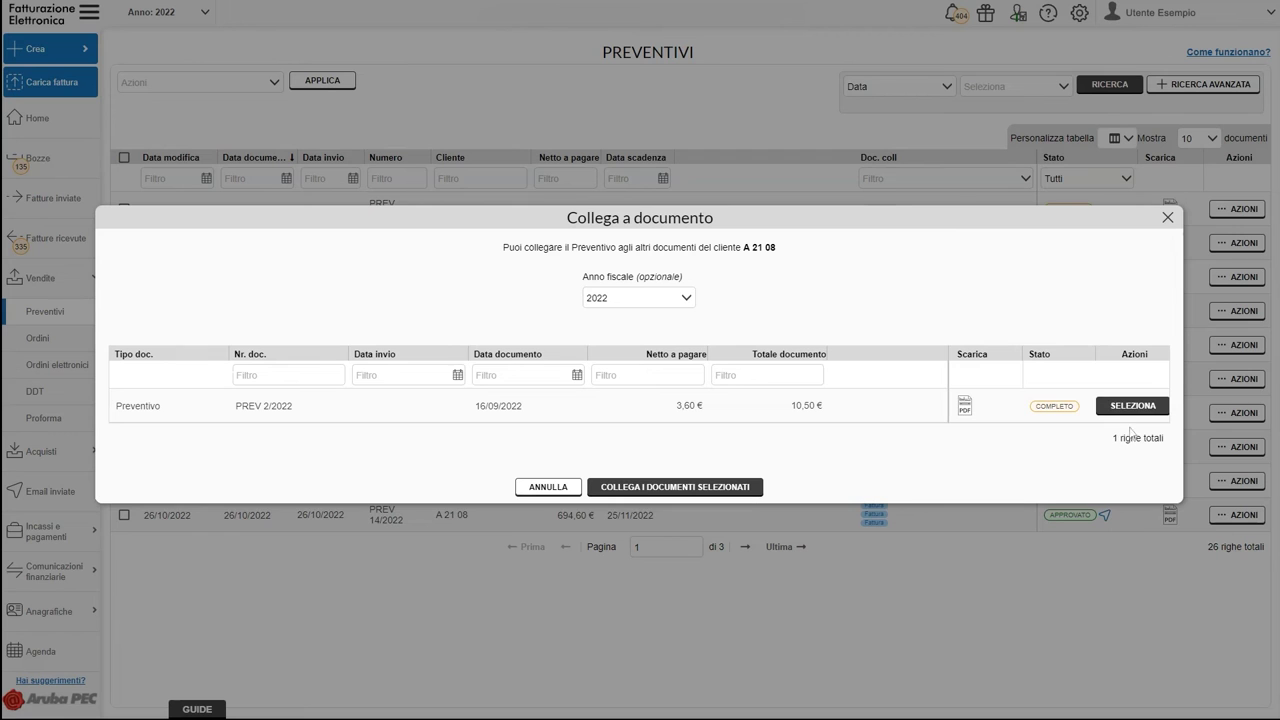
pyautogui.click(1136, 410)
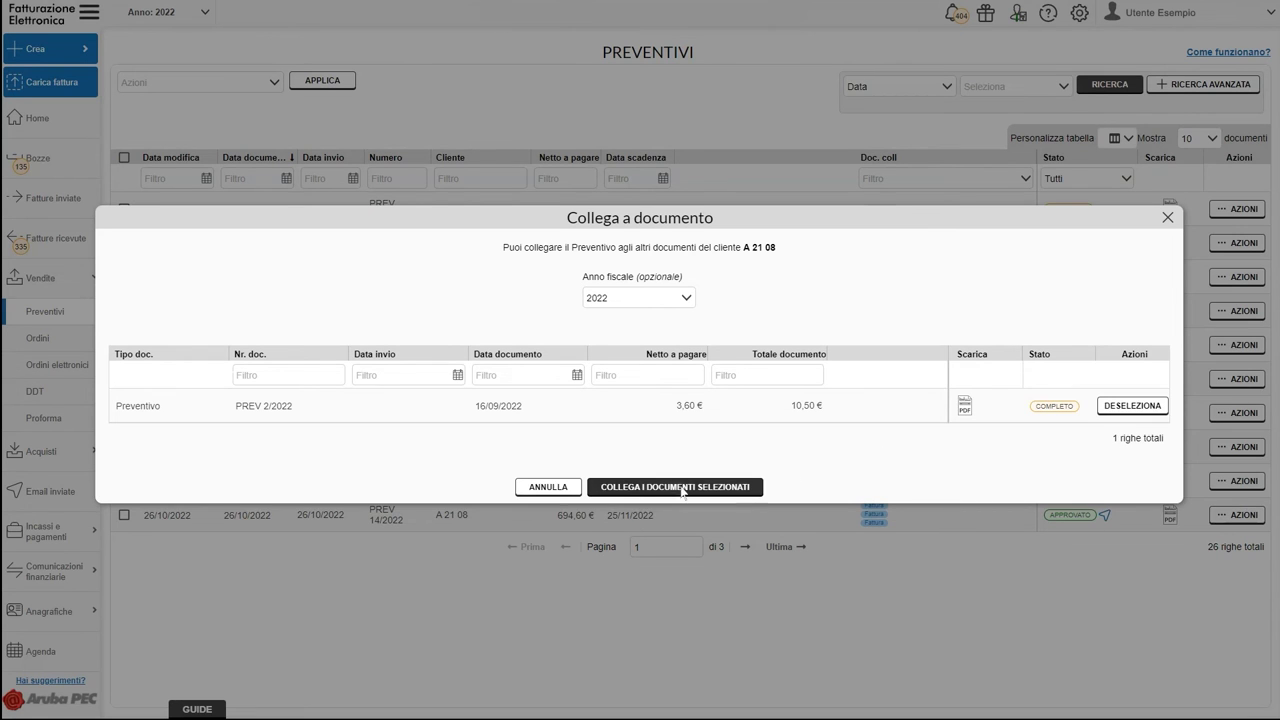
pyautogui.click(678, 490)
pyautogui.moveTo(896, 392)
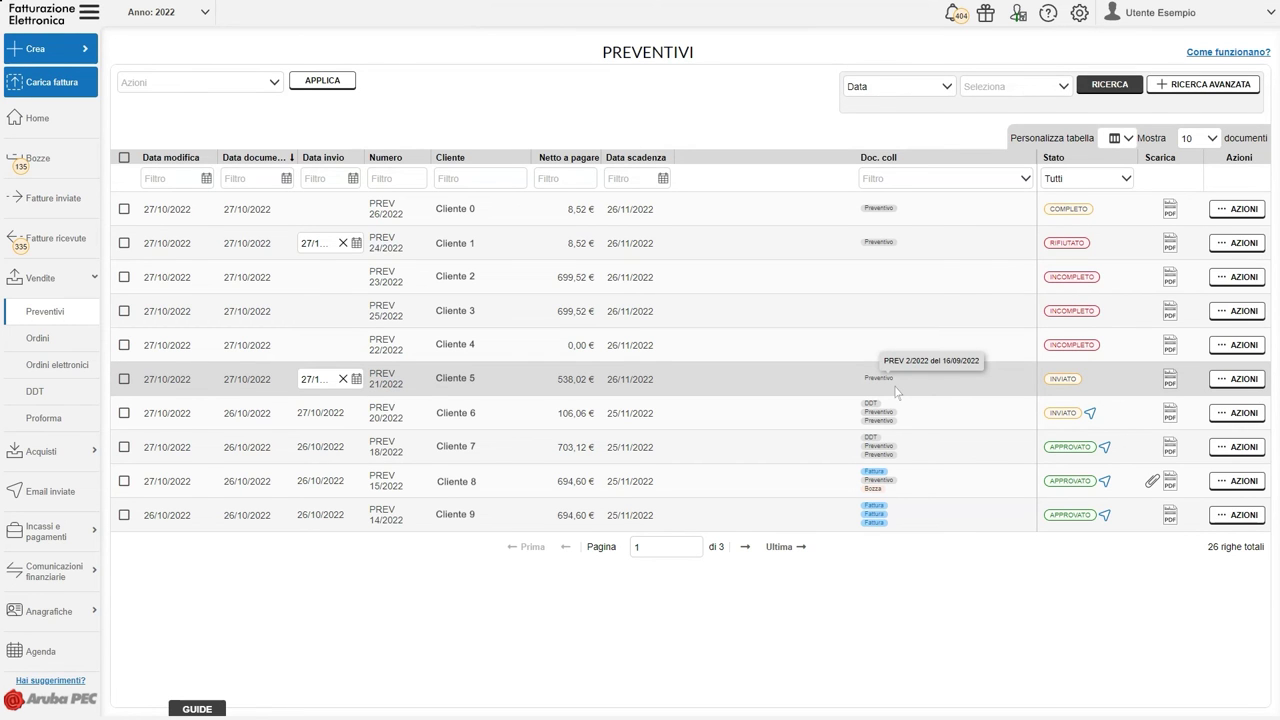
# View the linked documents of quote PREV 20/2022 and open the actions for linked document DDT 1/2022
pyautogui.click(761, 411)
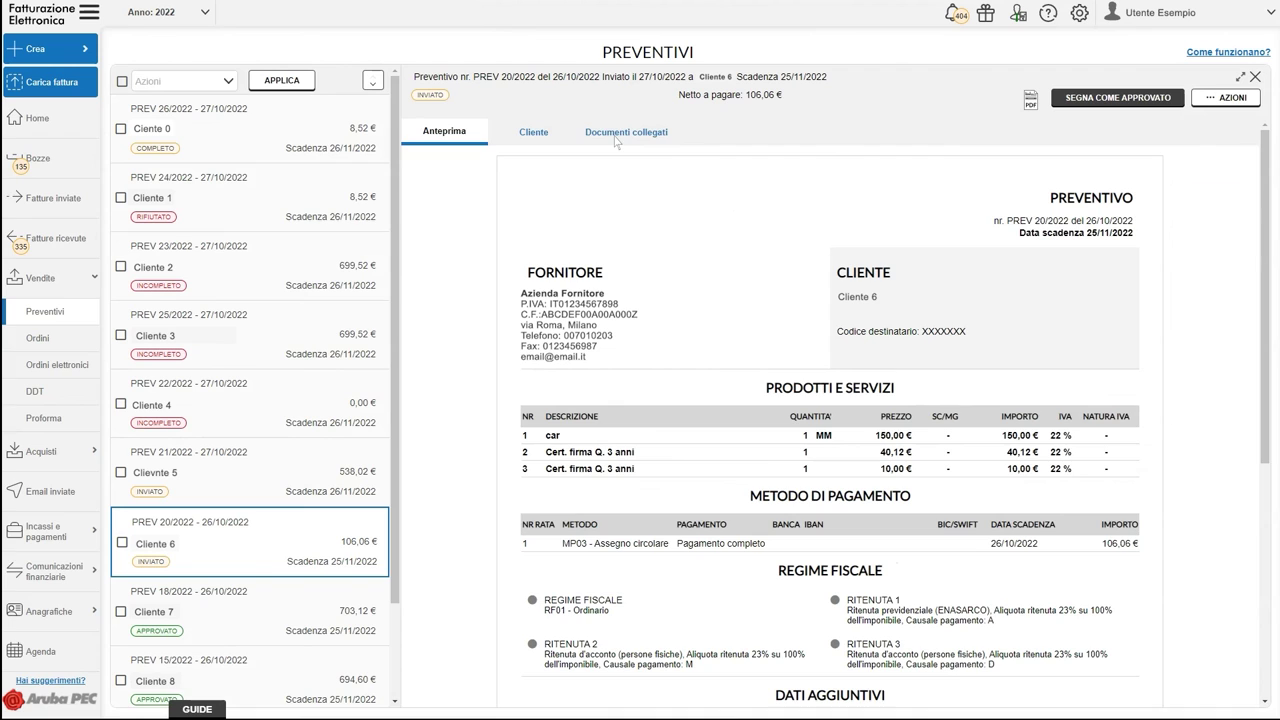
pyautogui.click(617, 135)
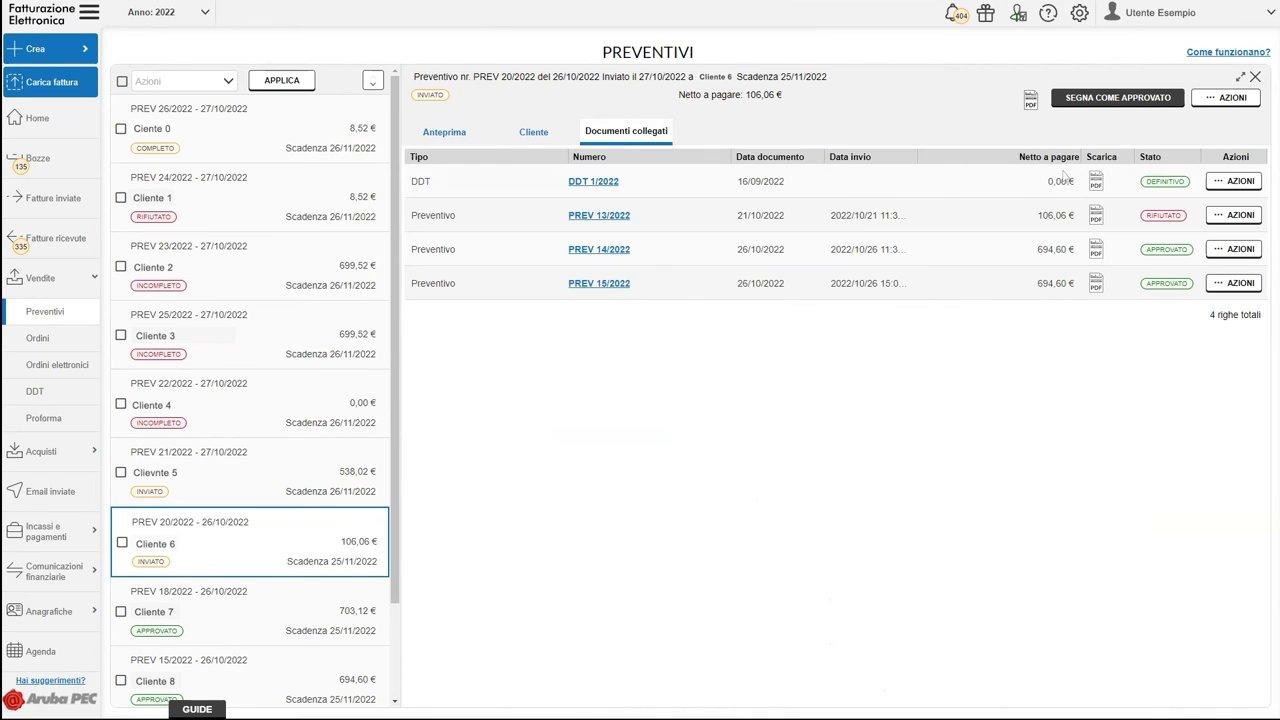
pyautogui.click(1230, 182)
pyautogui.click(1211, 200)
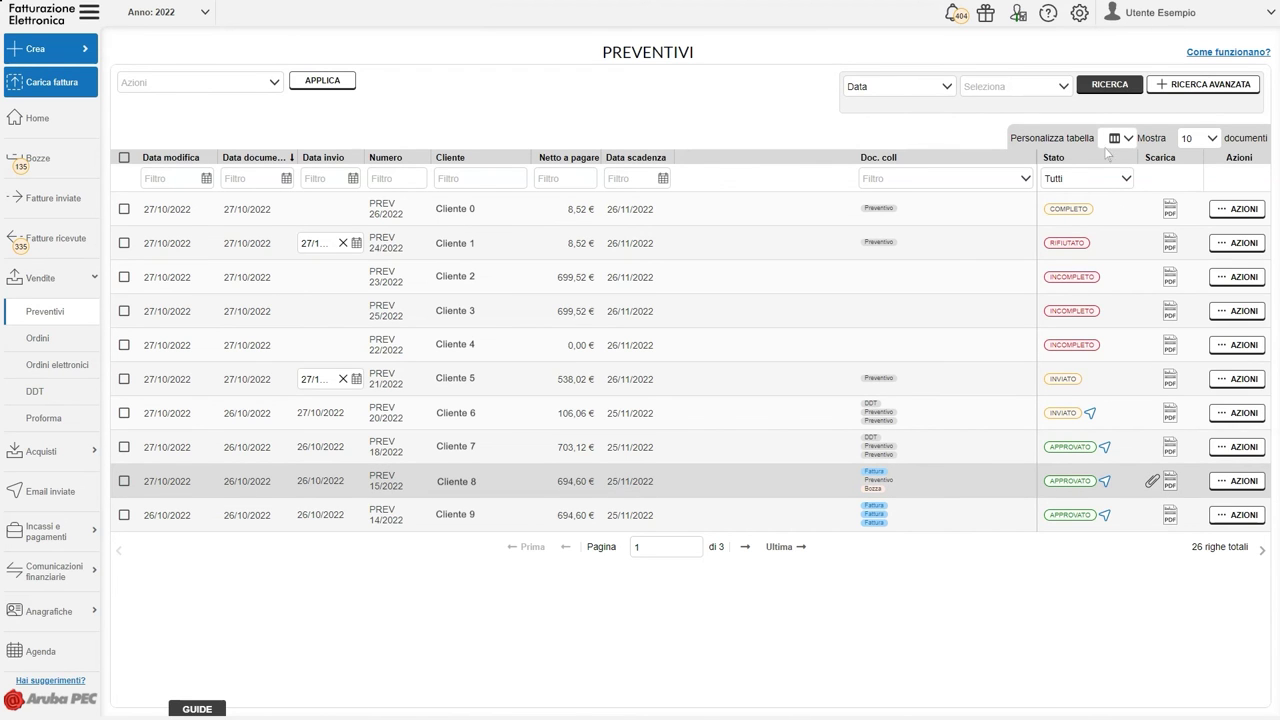
# Try activating Conservazione DDT in the general document settings, cancel the configuration and leave the settings
pyautogui.click(1080, 16)
pyautogui.click(1062, 40)
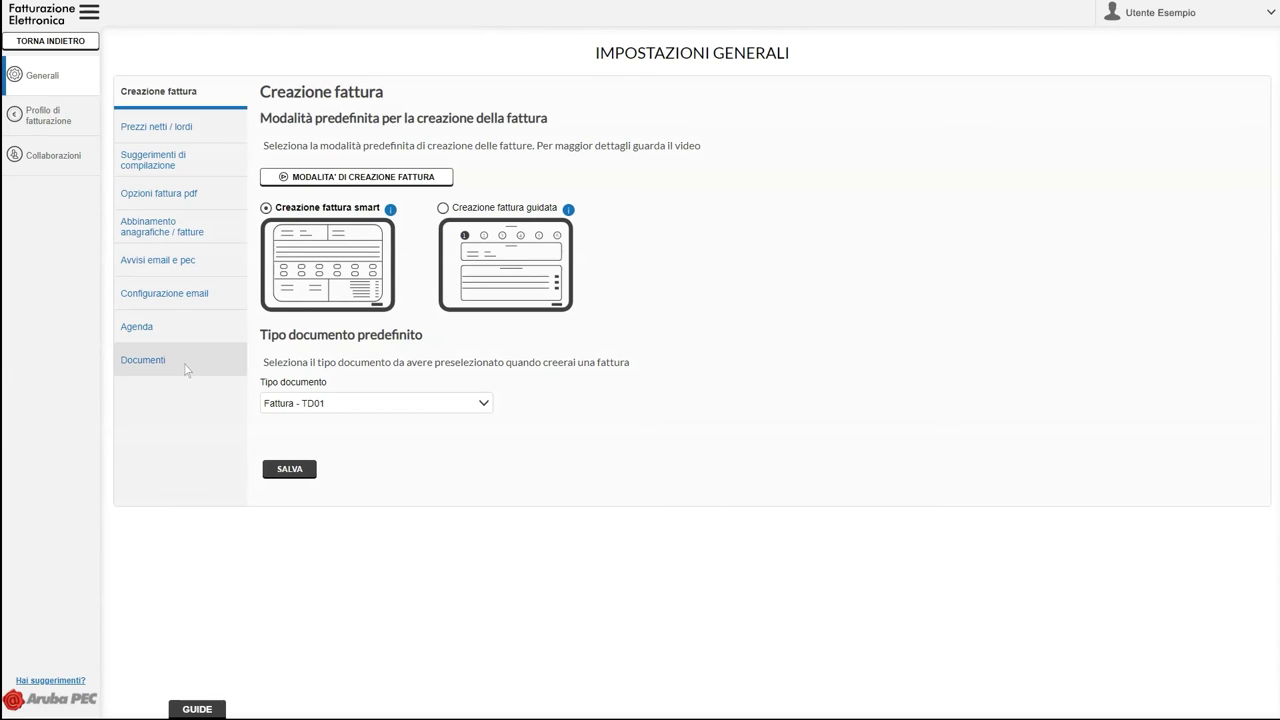
pyautogui.click(185, 365)
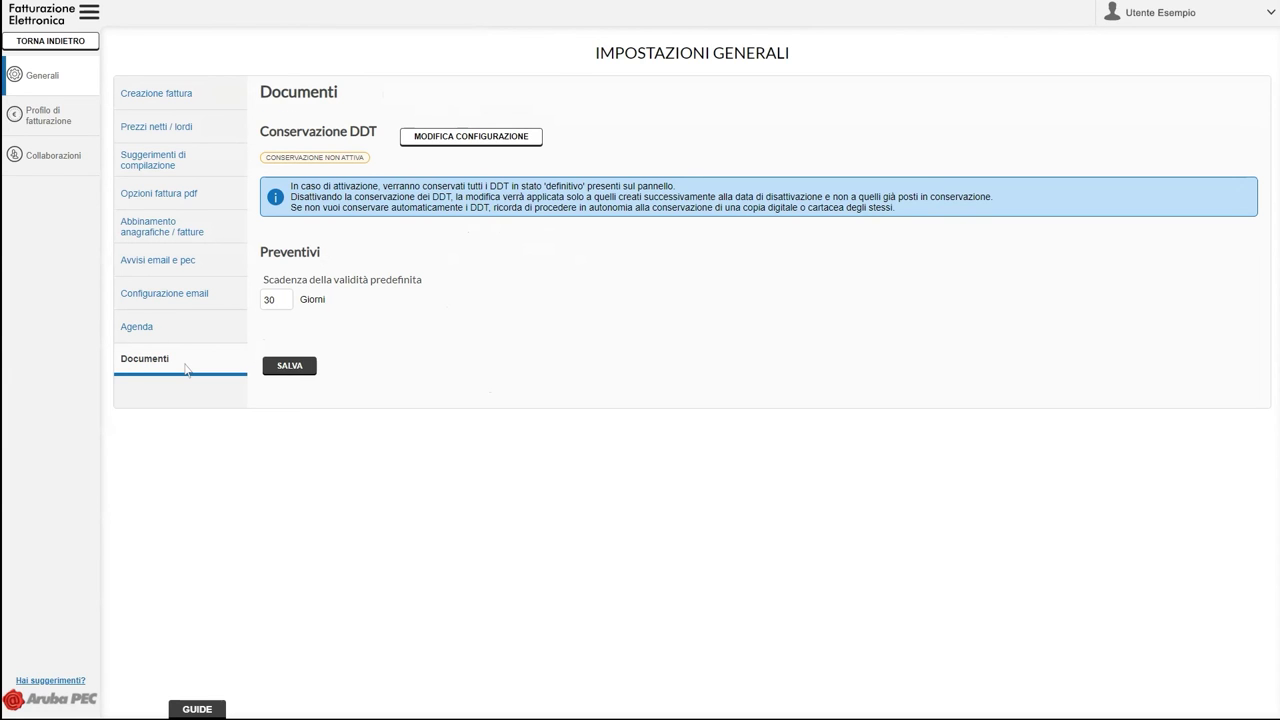
pyautogui.click(466, 140)
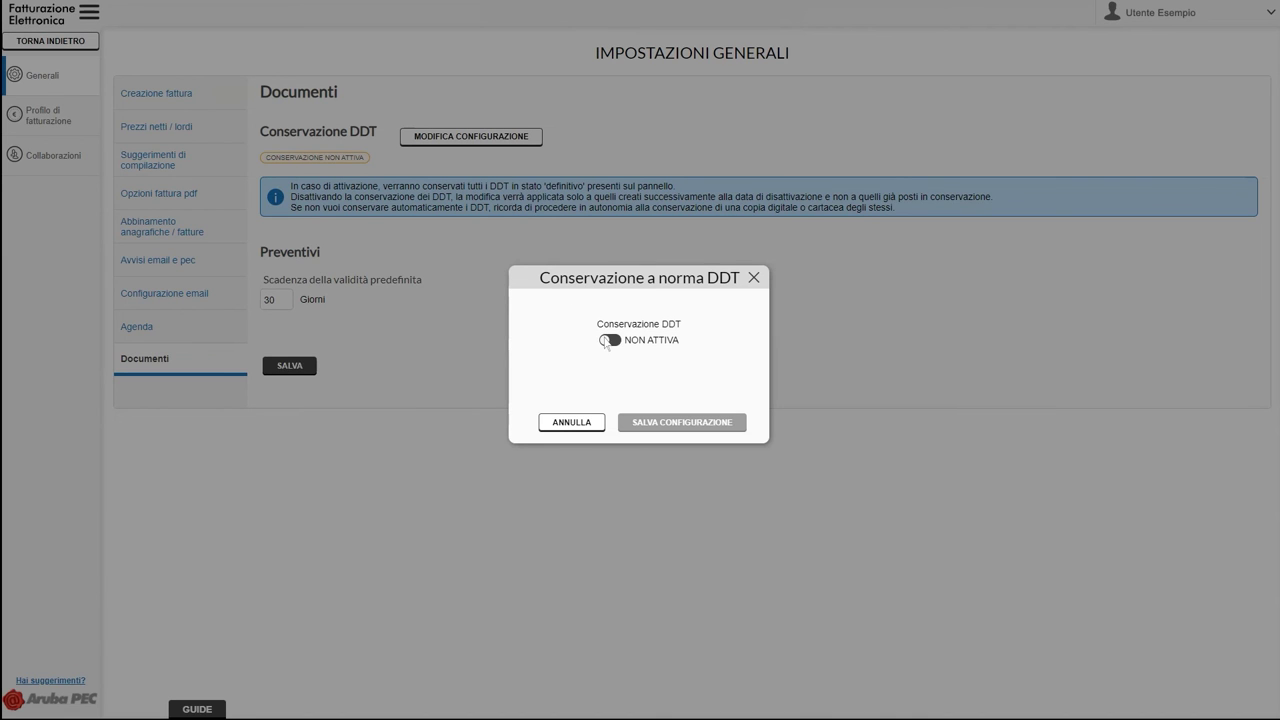
pyautogui.click(610, 341)
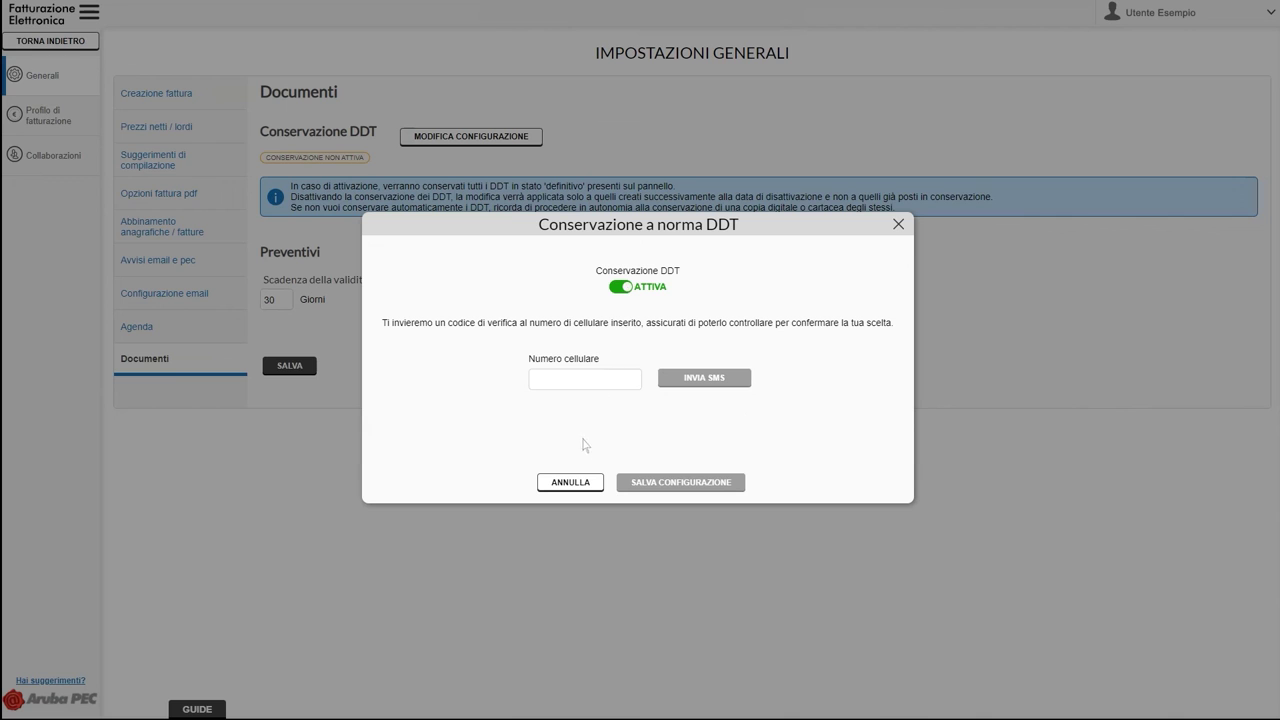
pyautogui.click(570, 482)
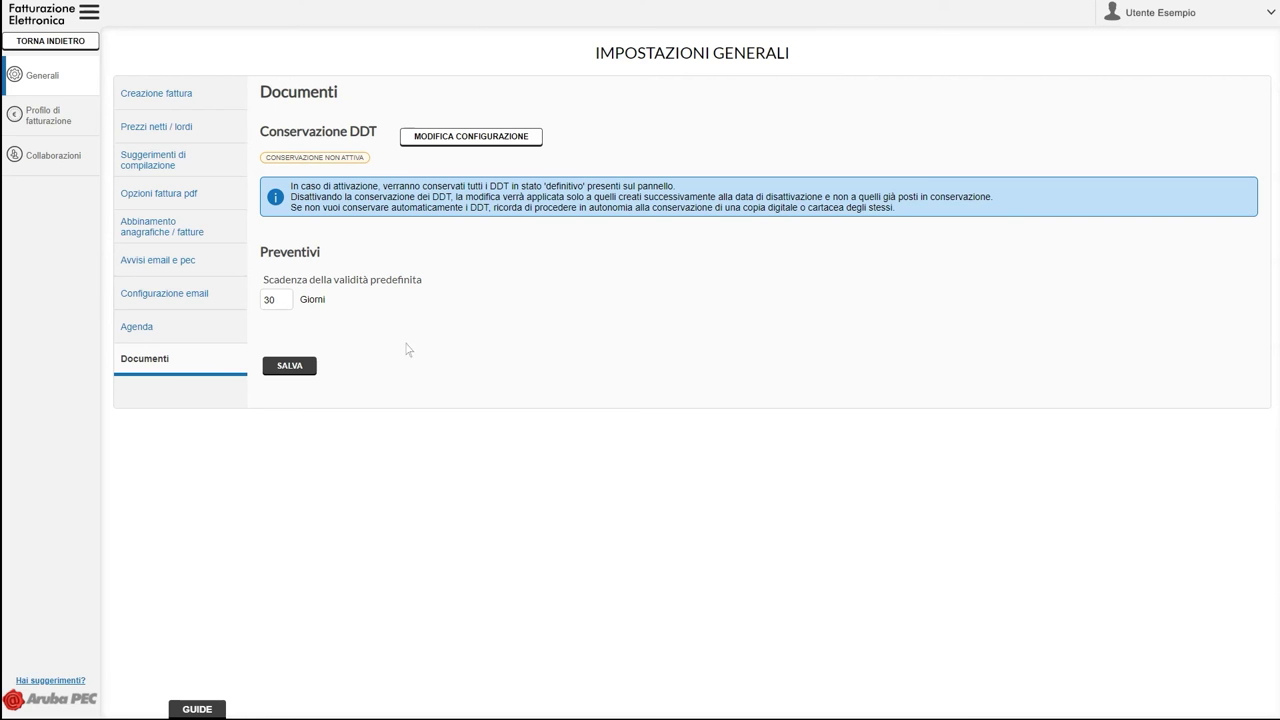
pyautogui.click(50, 45)
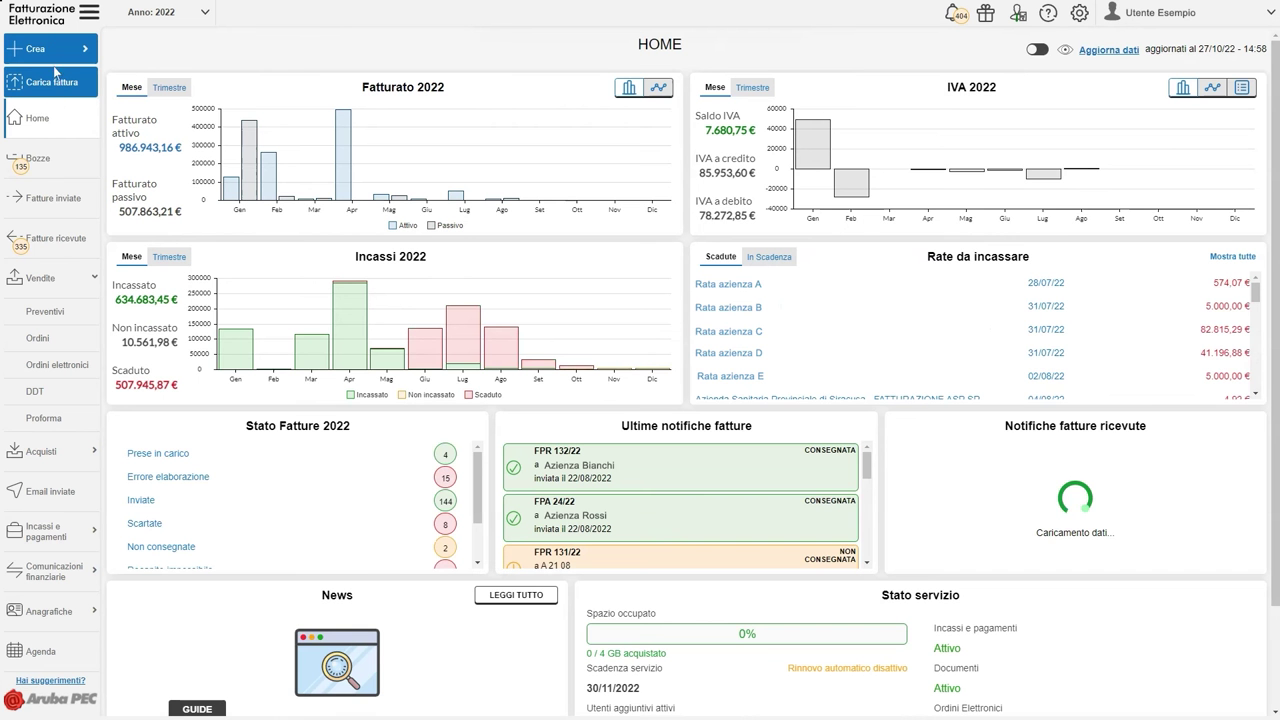
# Examine the preview, customer data and linked documents of quote PREV 20/2022
pyautogui.click(57, 314)
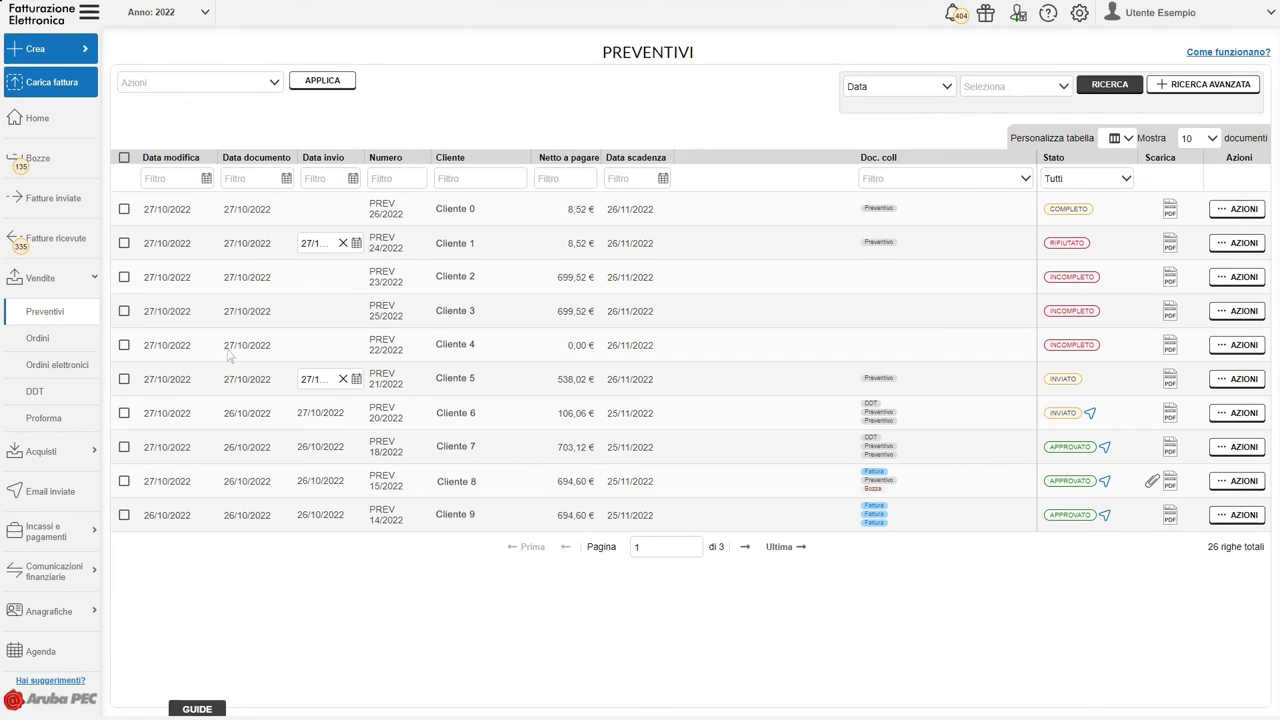
pyautogui.click(514, 421)
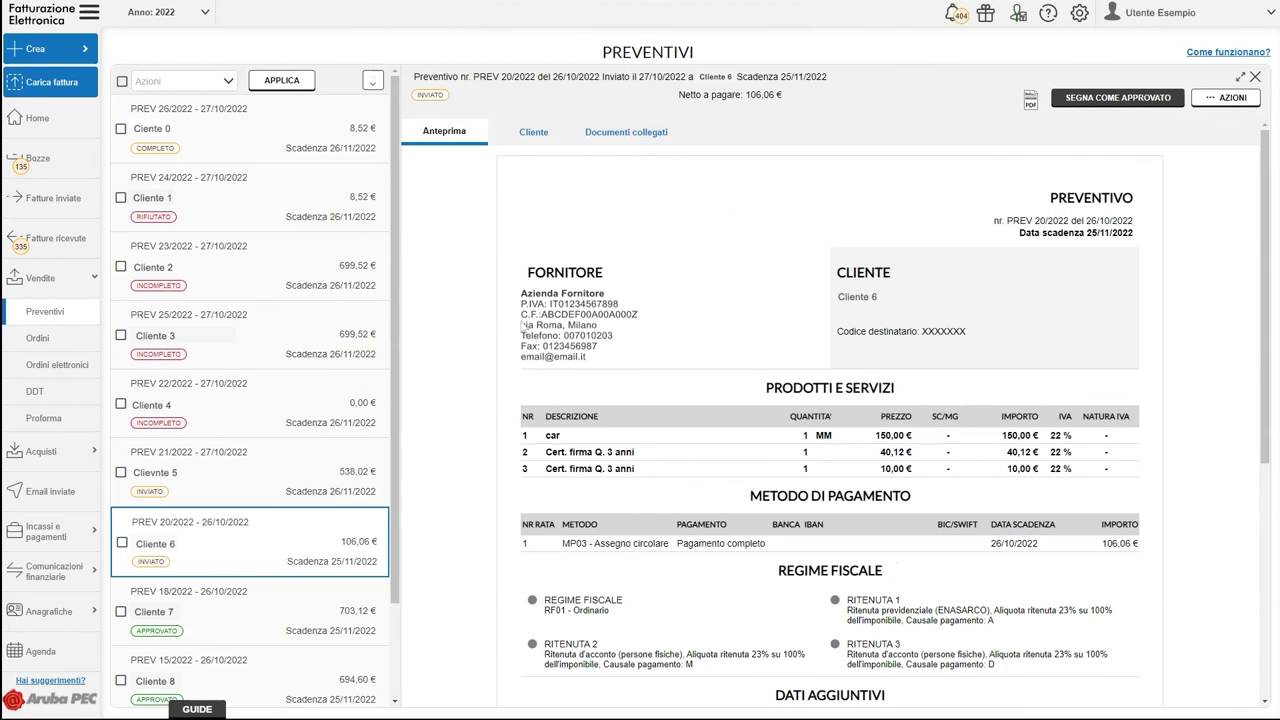
pyautogui.click(537, 142)
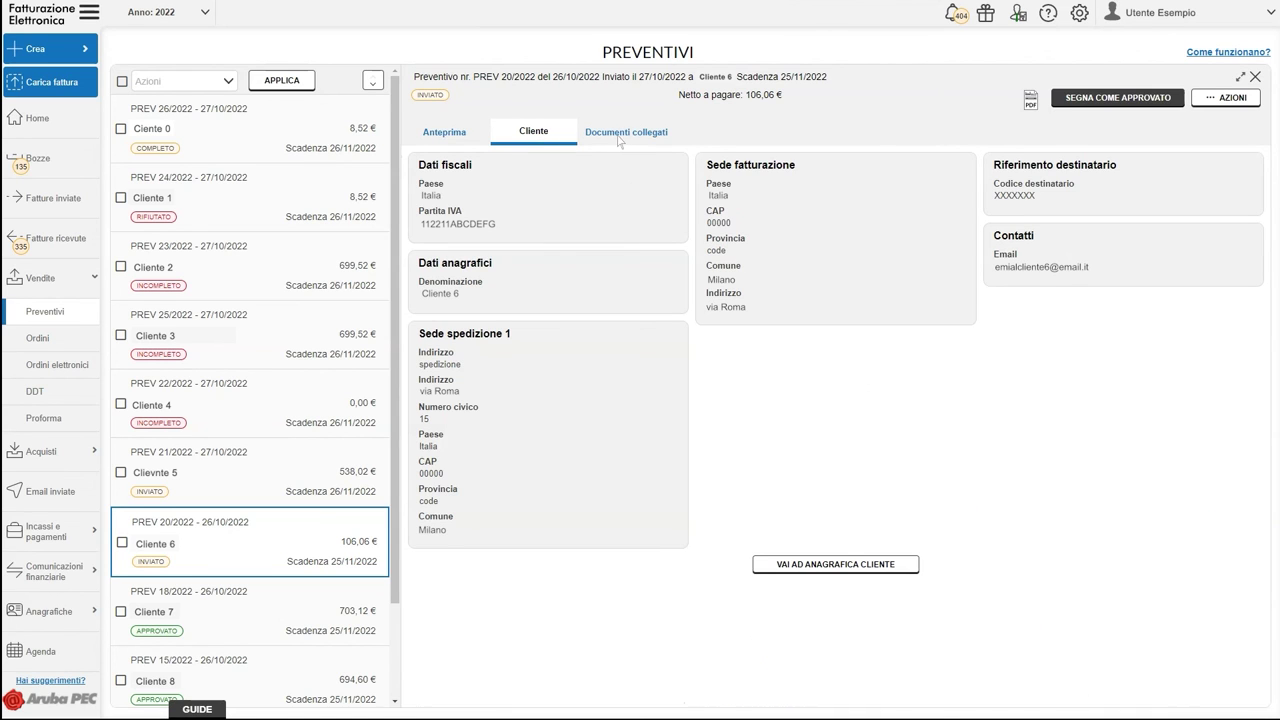
pyautogui.click(626, 134)
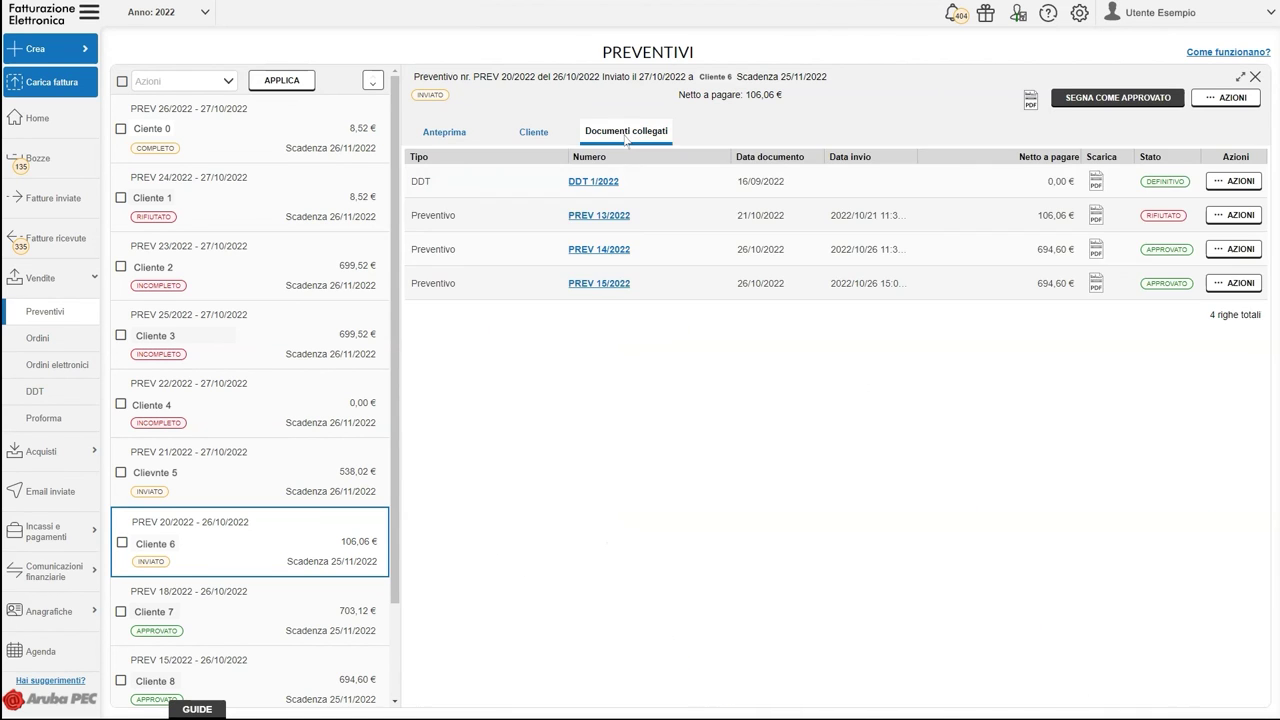